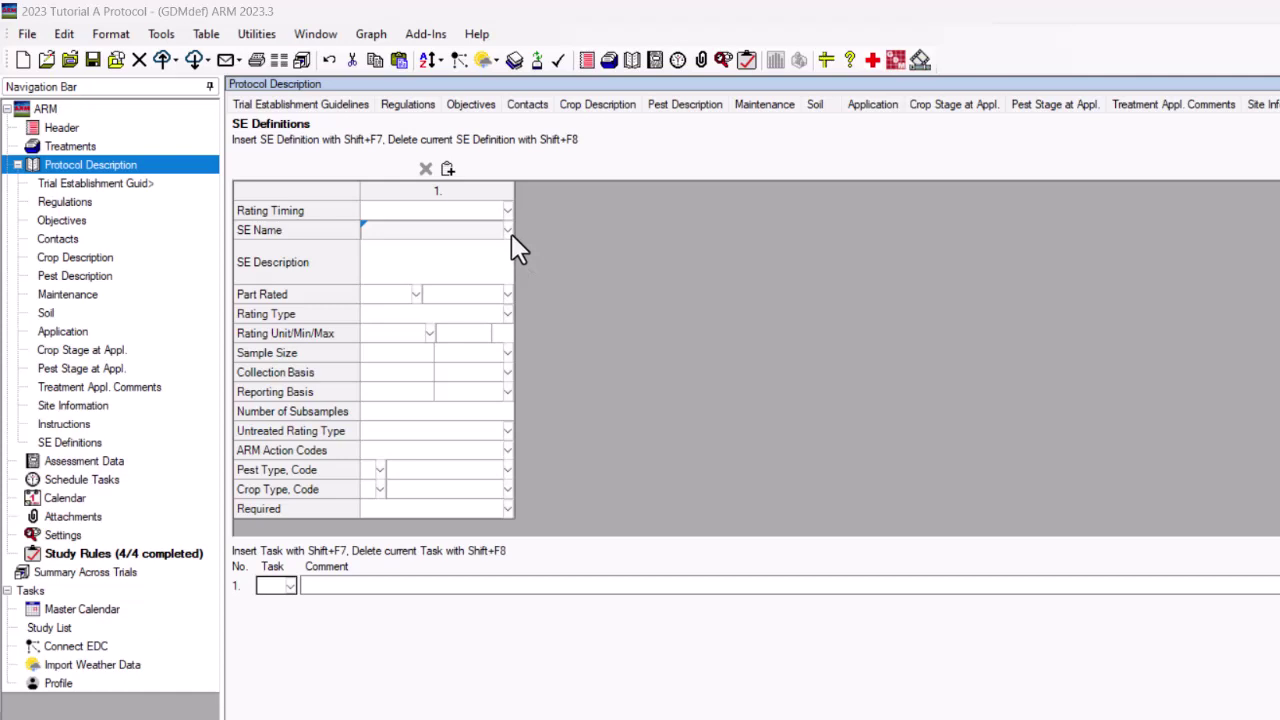
# Add the favorite O105, Count of total plants per area, as the first SE definition of the protocol
pyautogui.click(507, 230)
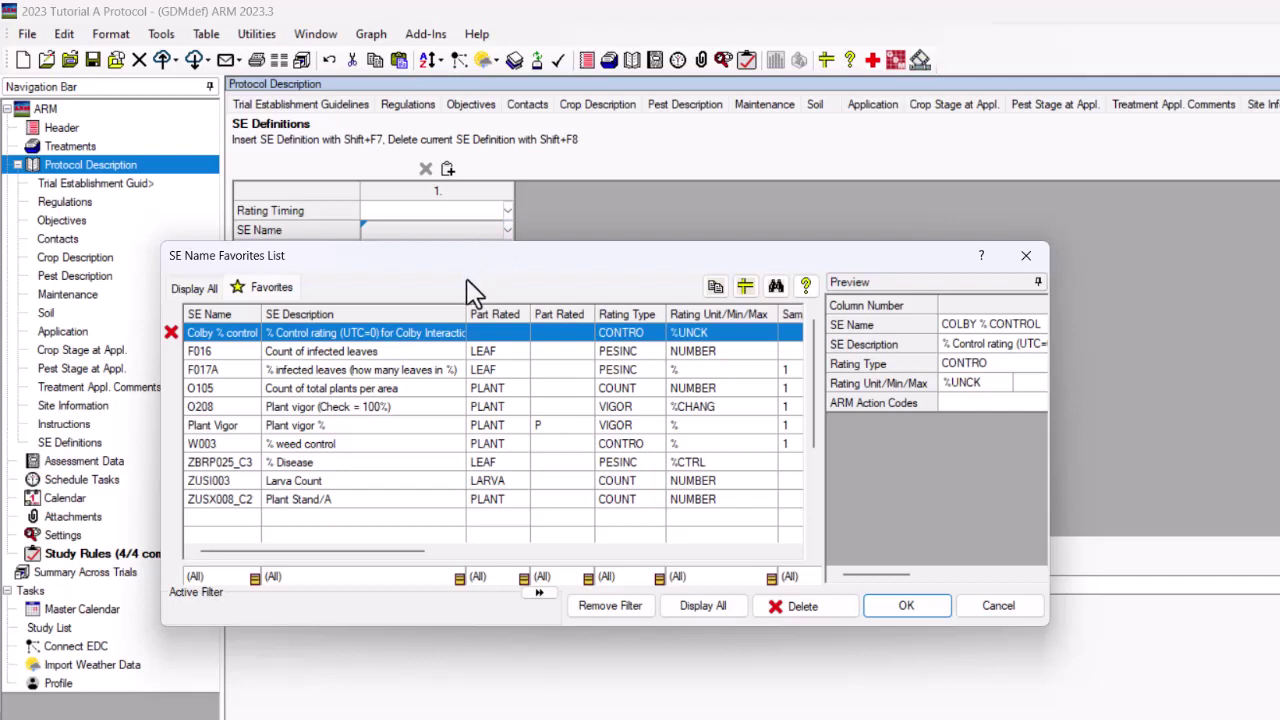
pyautogui.click(398, 393)
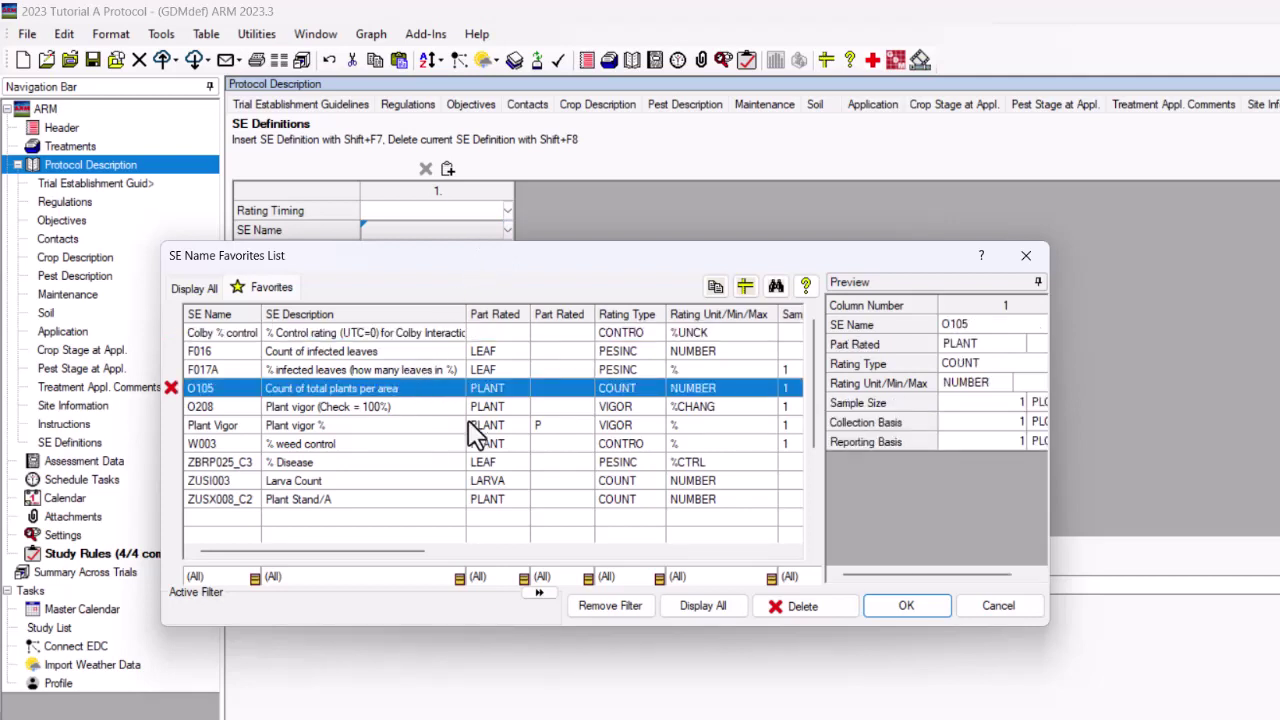
pyautogui.click(895, 612)
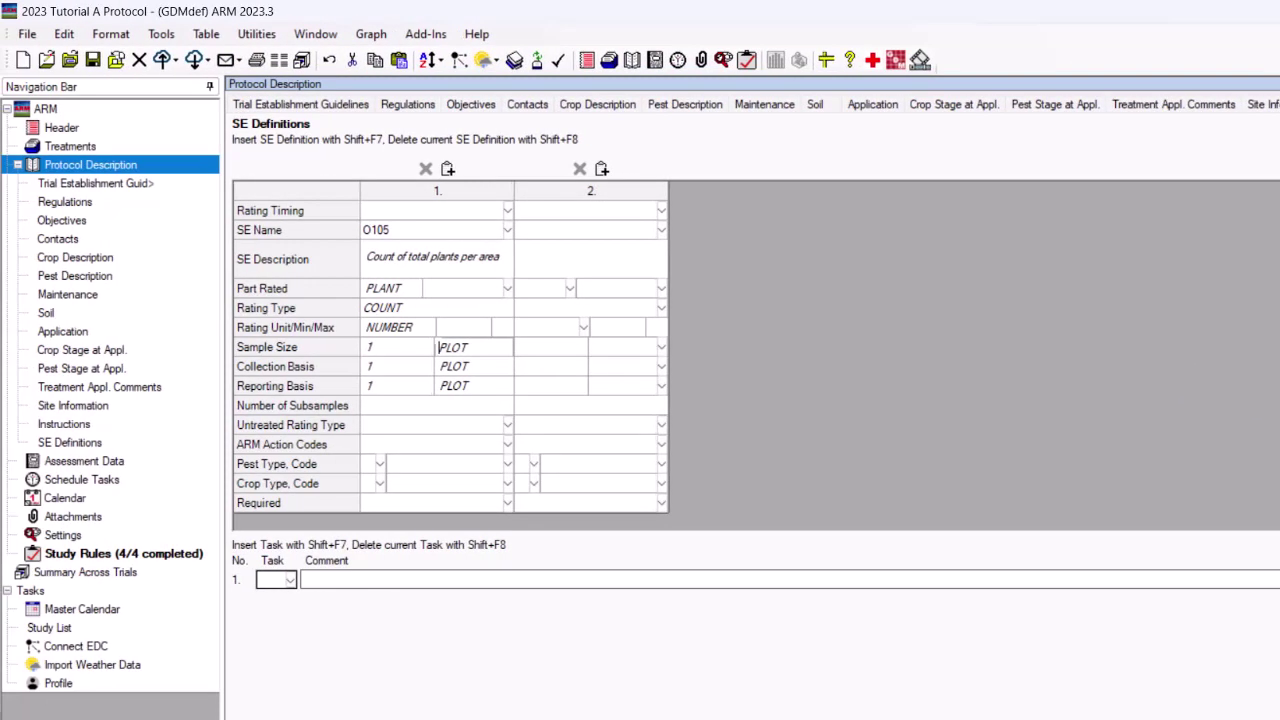
# Assign the SE name O105 to column 1 of the Assessment Data editor
pyautogui.click(128, 468)
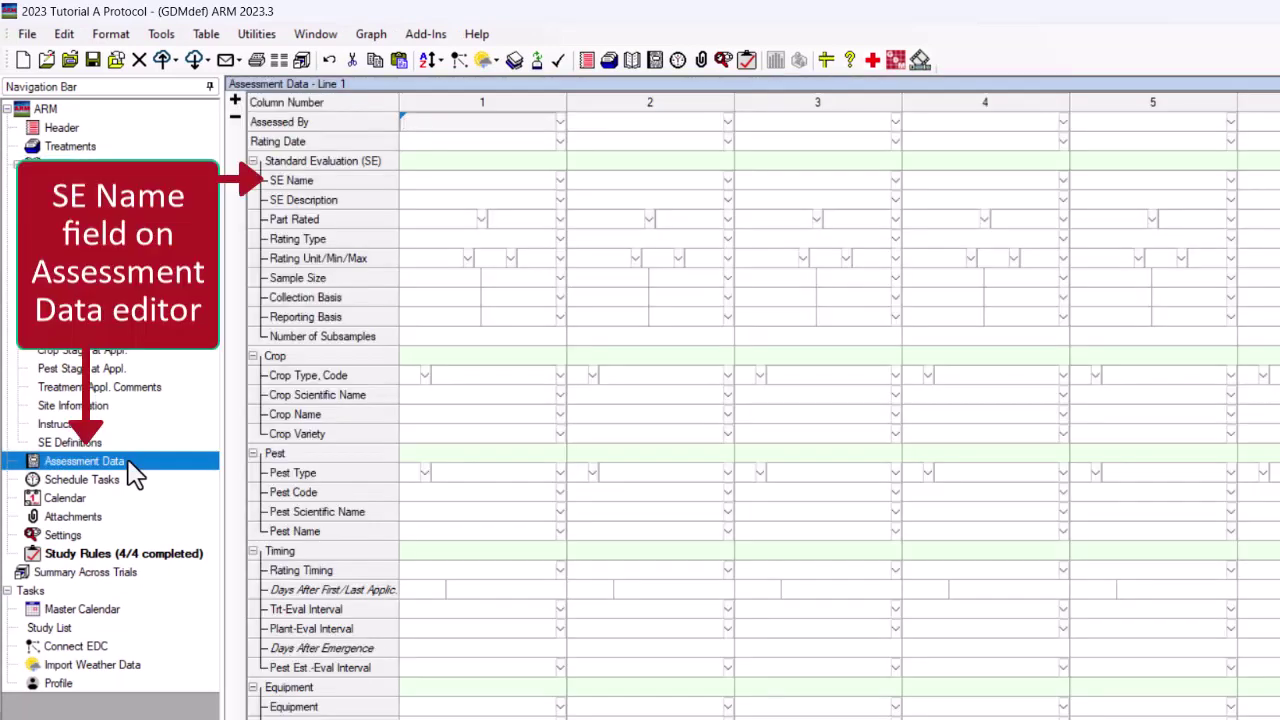
pyautogui.click(560, 183)
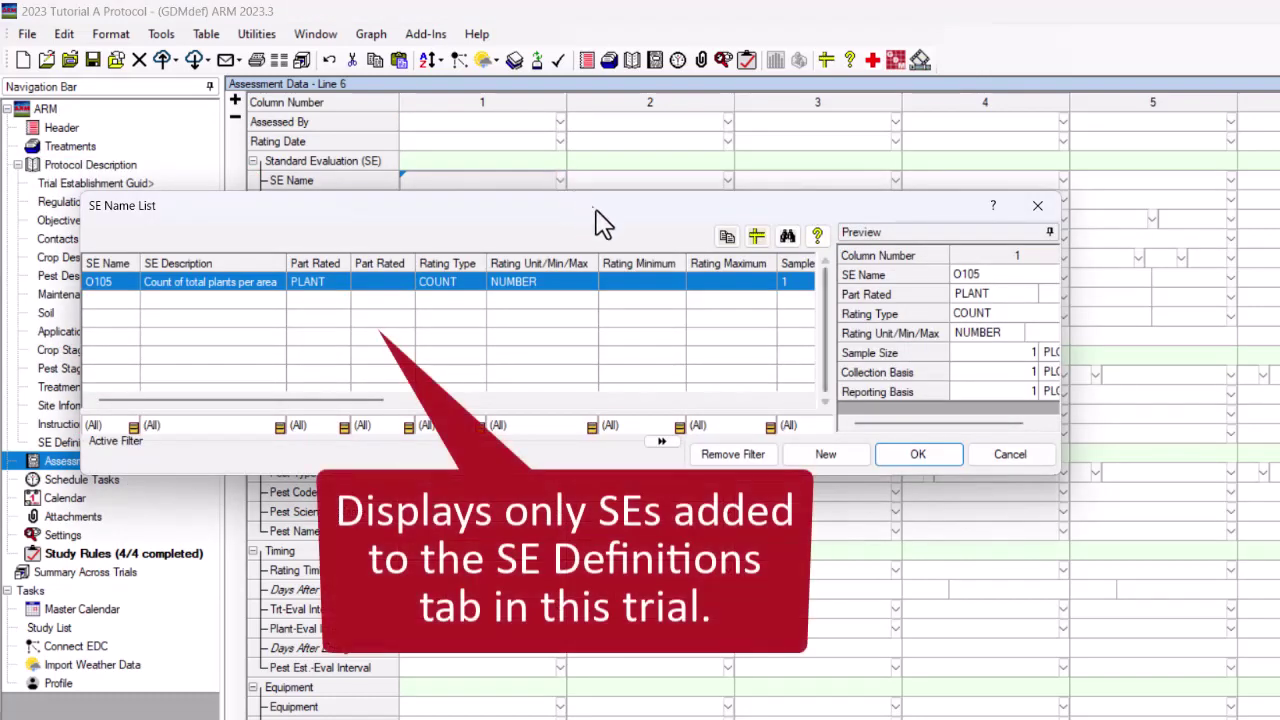
pyautogui.click(903, 464)
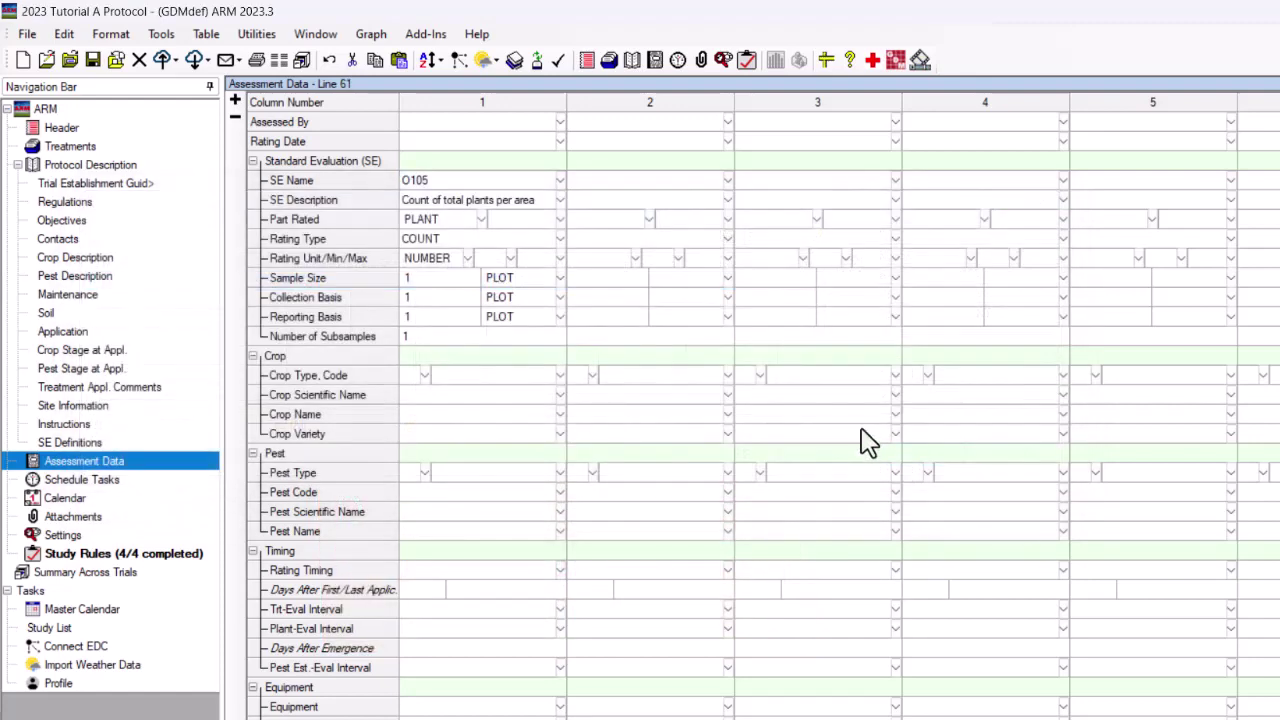
# Change column 1's SE Description to "Count of total plants per row"
pyautogui.click(546, 210)
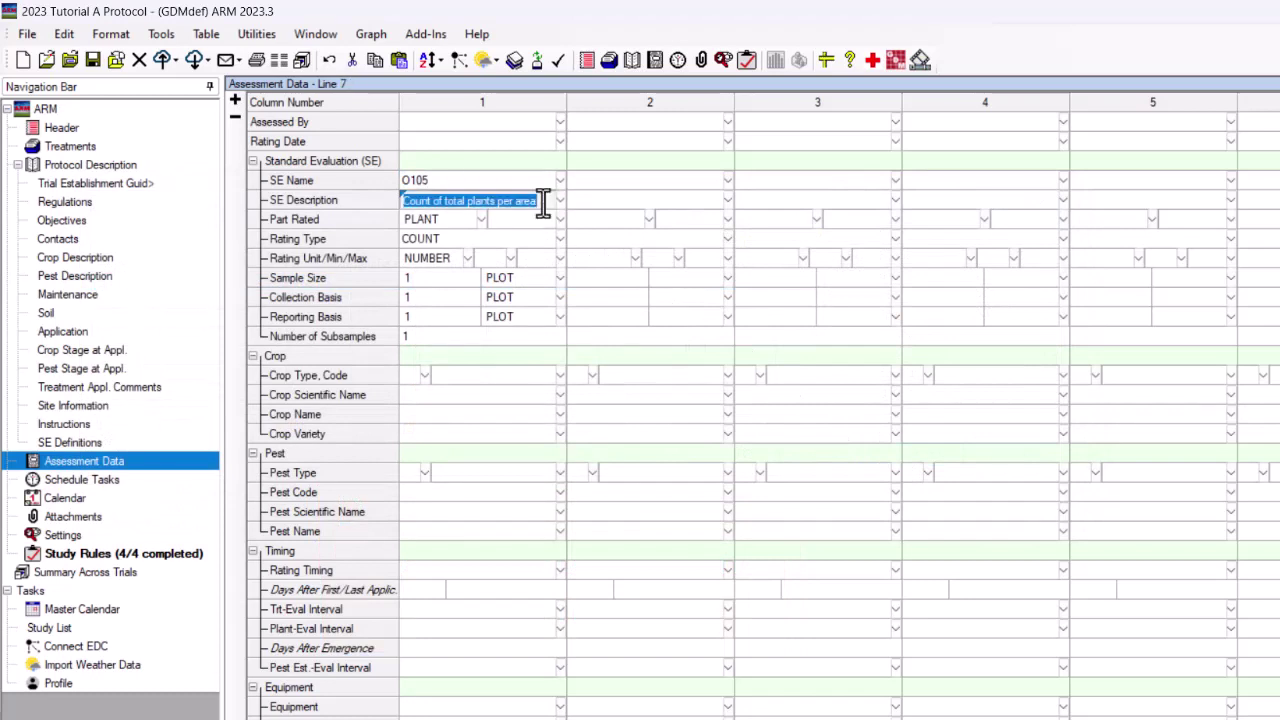
pyautogui.click(541, 200)
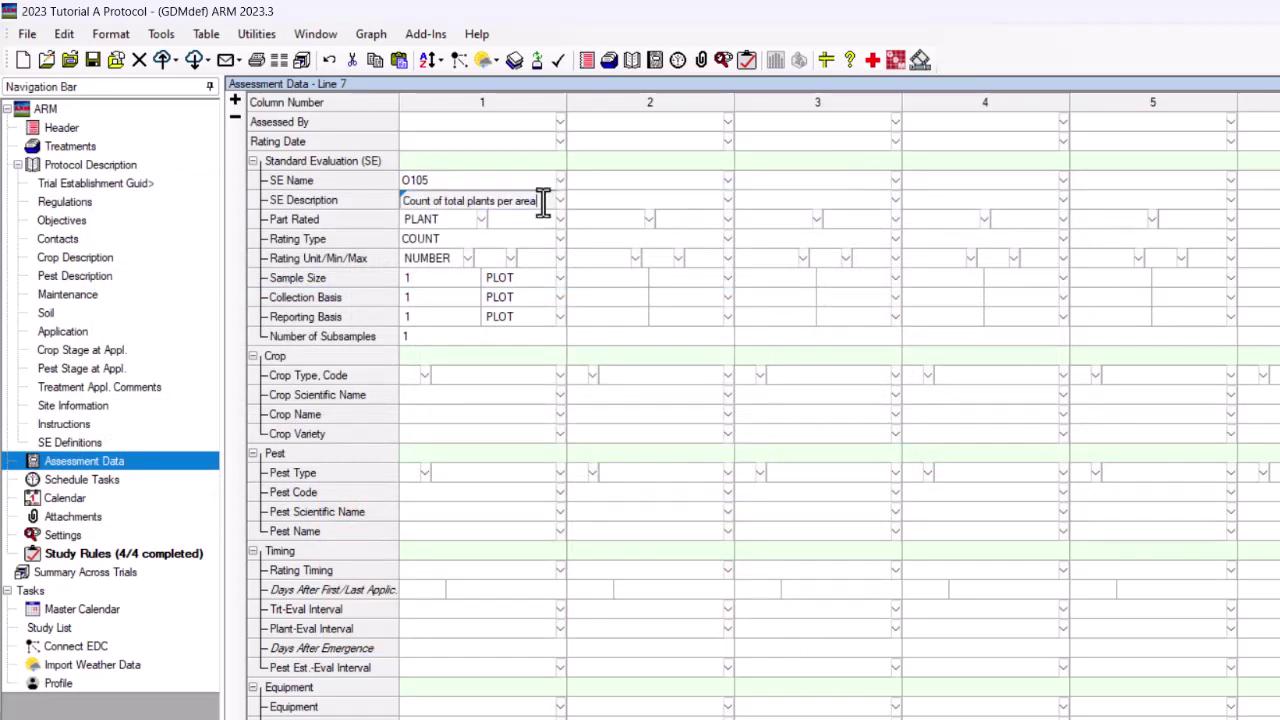
pyautogui.press('BackSpace')
pyautogui.press('BackSpace')
pyautogui.press('BackSpace')
pyautogui.press('BackSpace')
pyautogui.write('row')
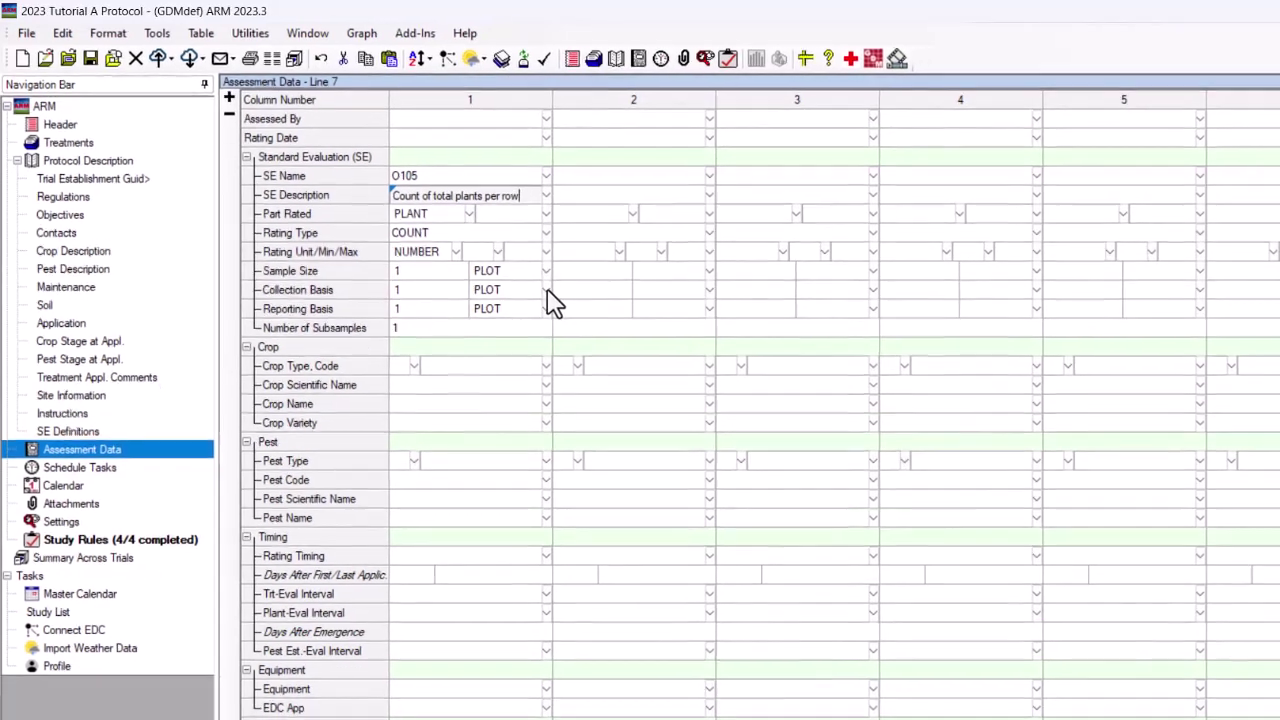
# Set both the Collection Basis and Reporting Basis units of column 1 to ROW
pyautogui.click(561, 298)
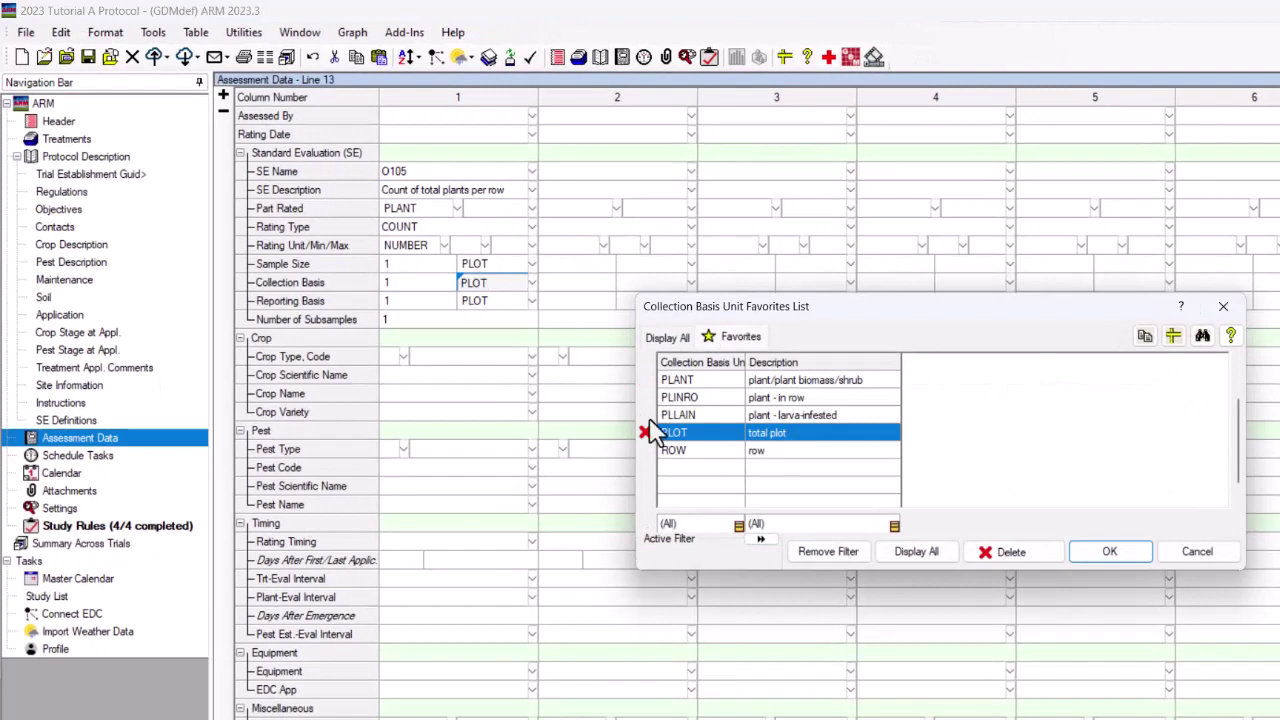
pyautogui.click(678, 451)
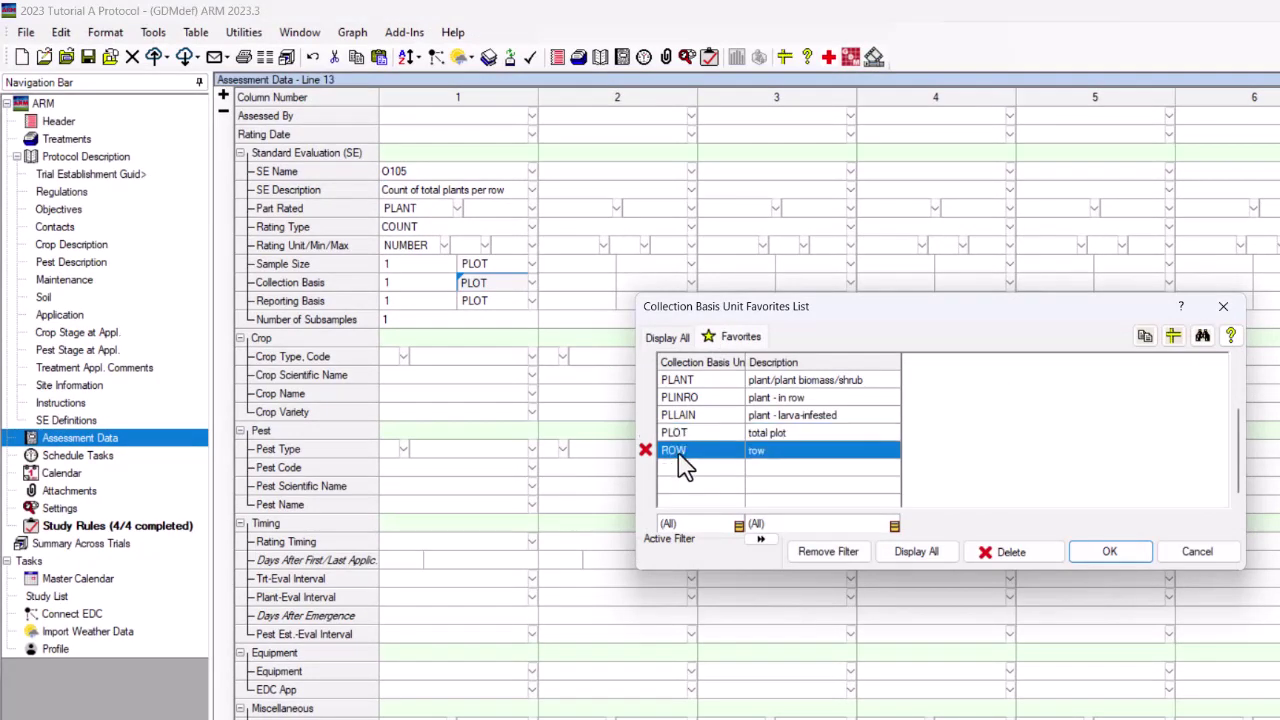
pyautogui.click(1108, 552)
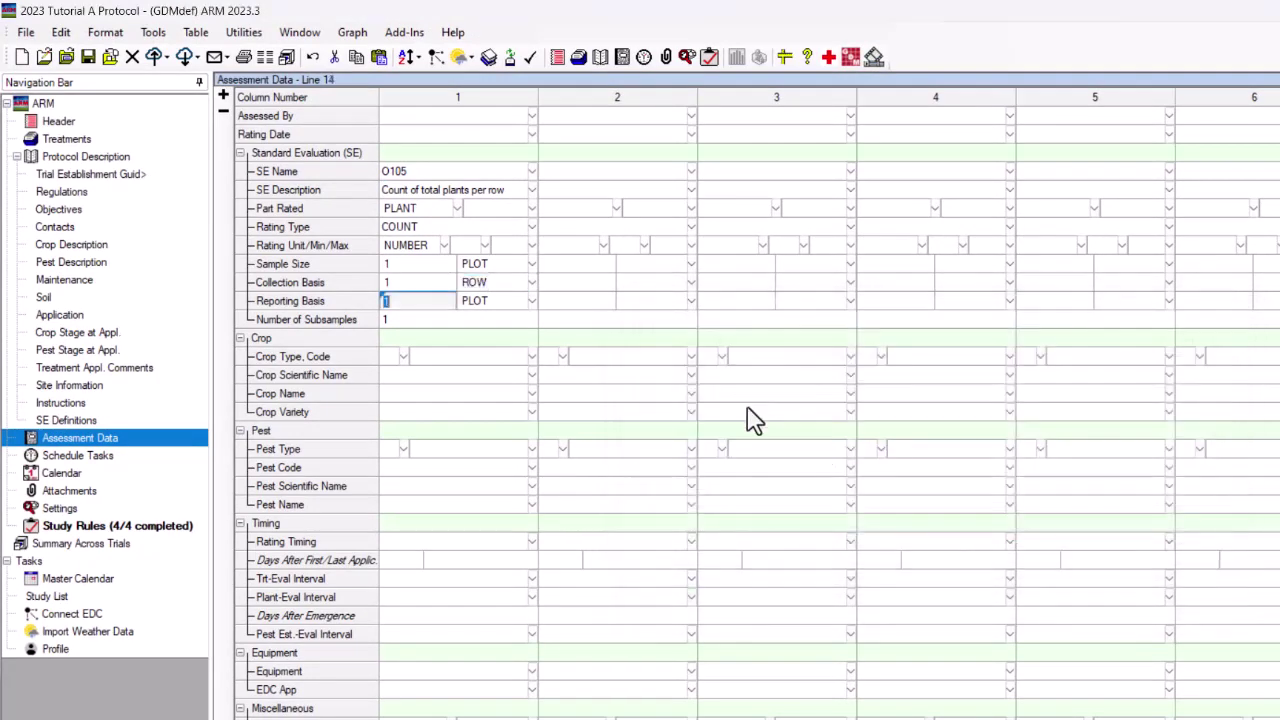
pyautogui.click(533, 301)
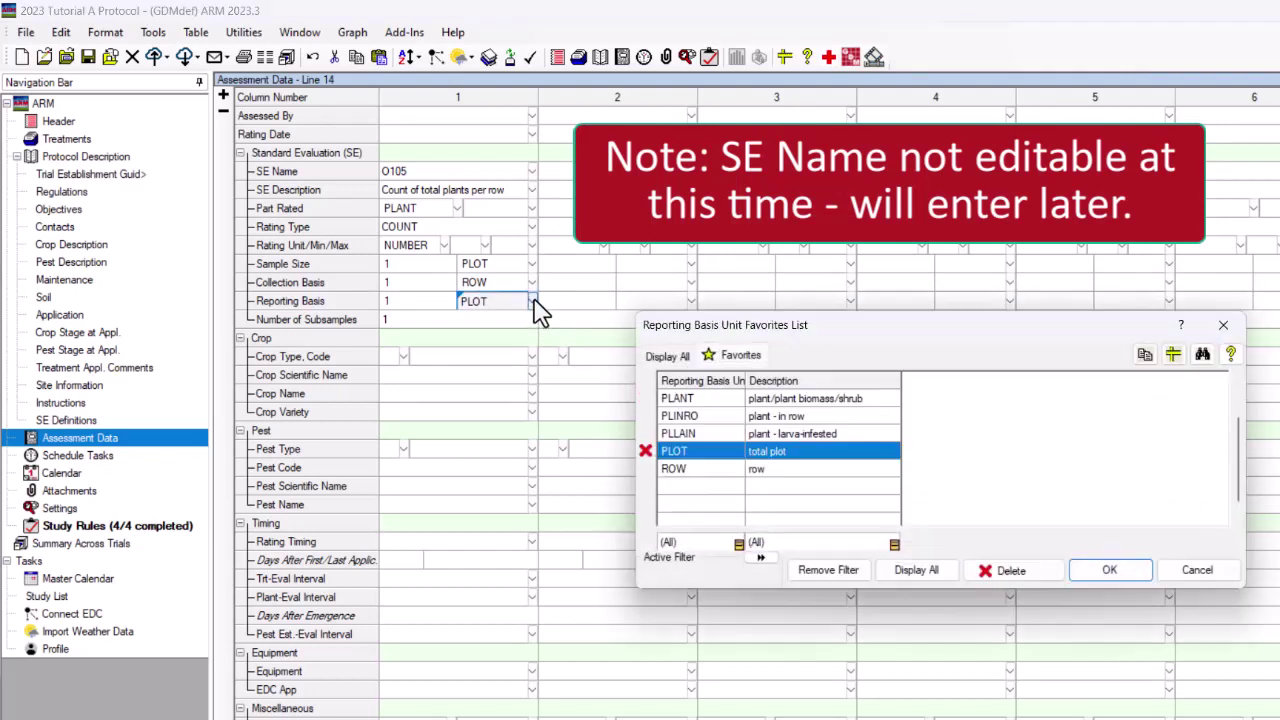
pyautogui.click(738, 478)
pyautogui.click(1107, 571)
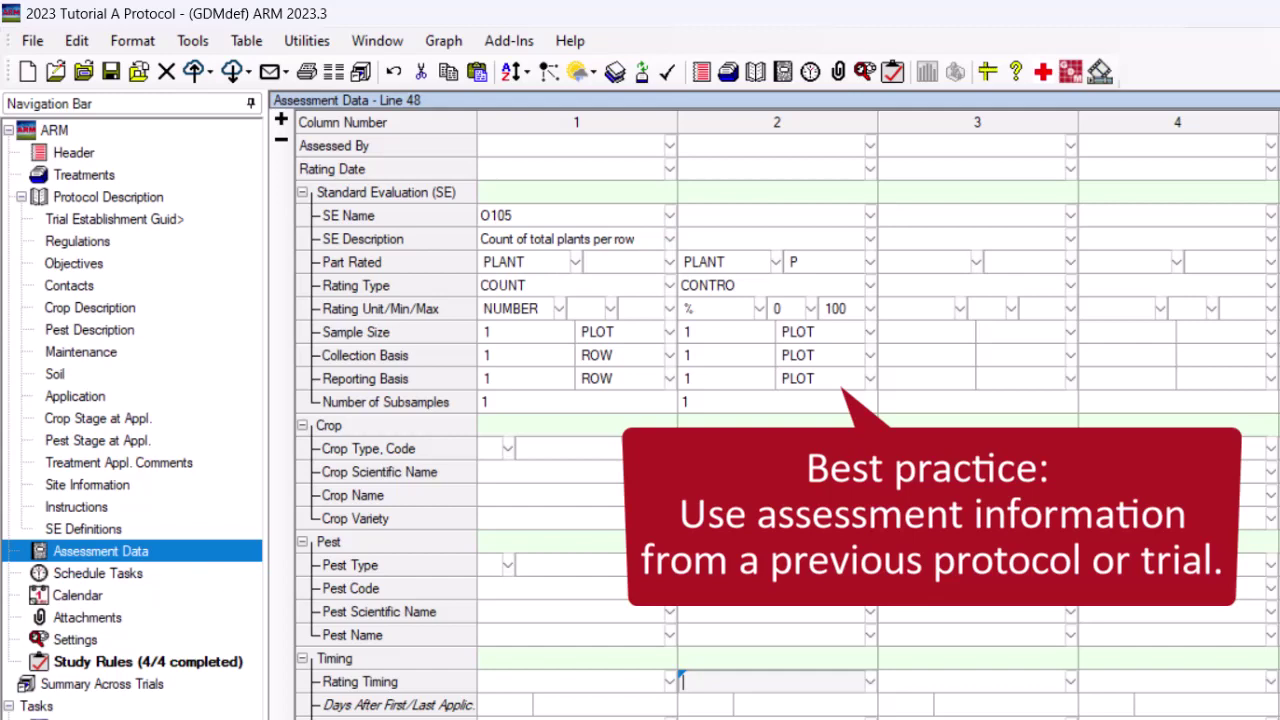
# Set column 2's Part Rated to GRAIN with the second part code C
pyautogui.click(776, 262)
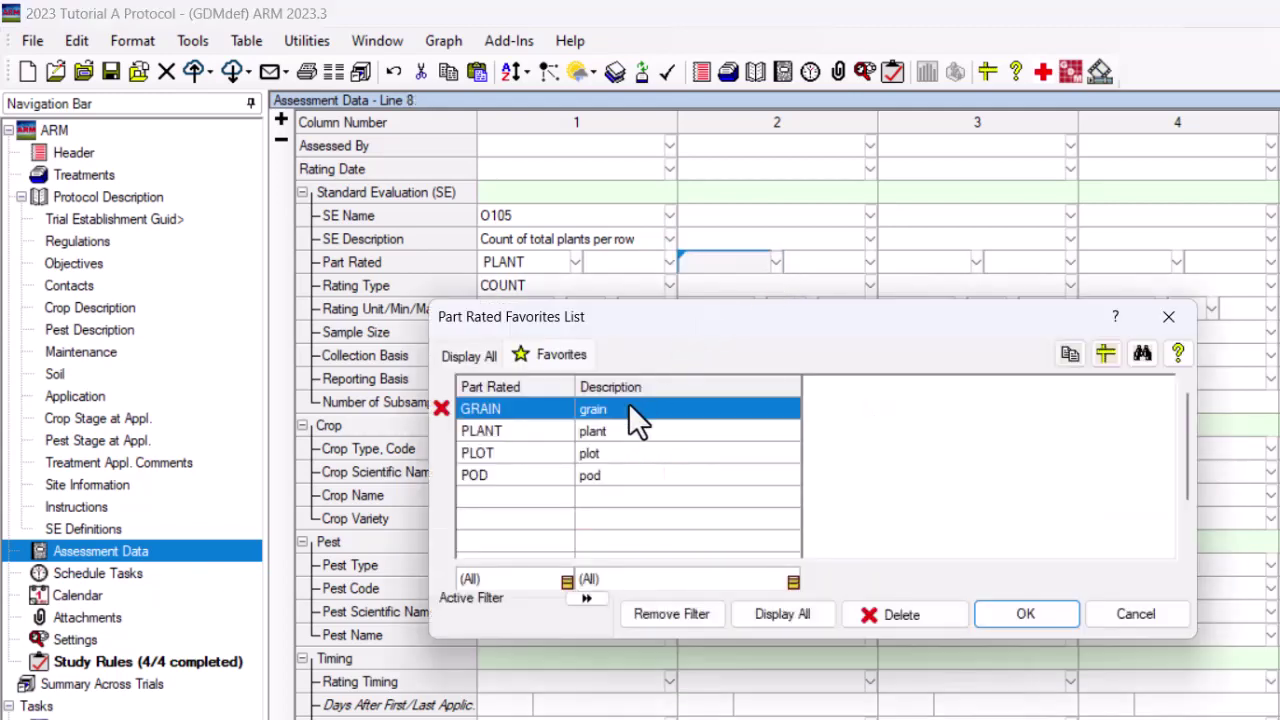
pyautogui.click(999, 613)
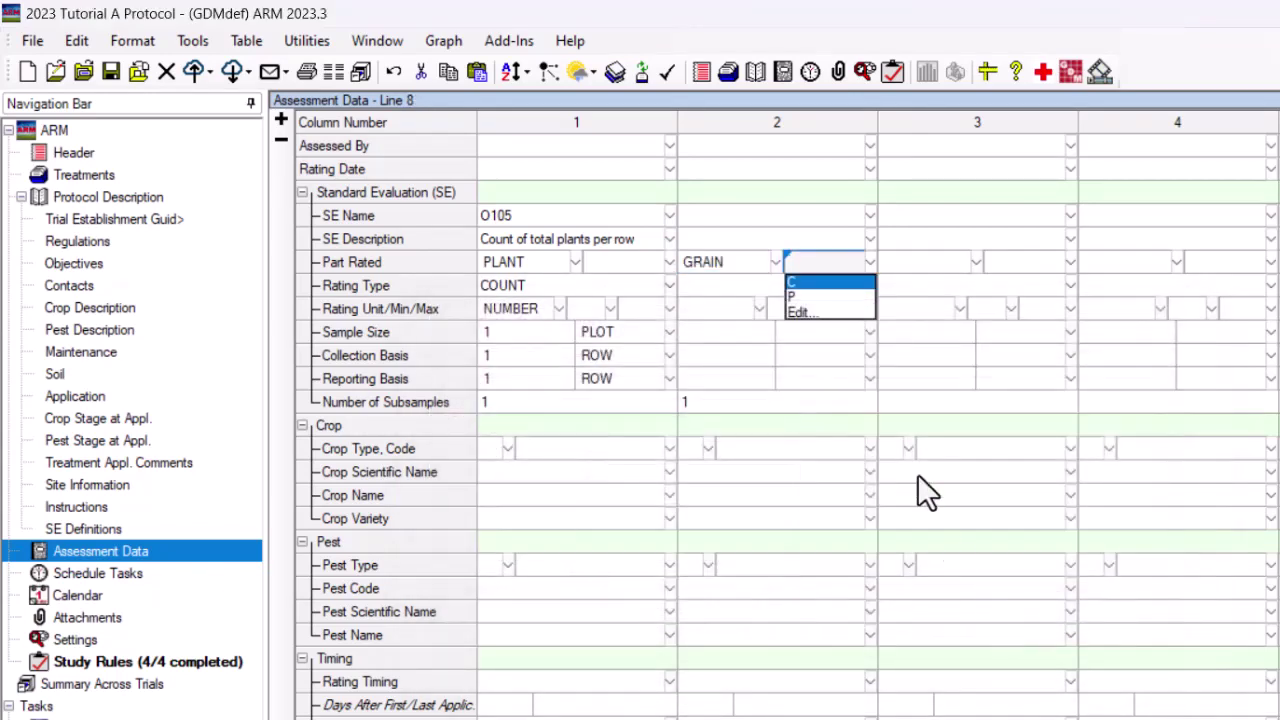
pyautogui.click(802, 284)
pyautogui.press('Return')
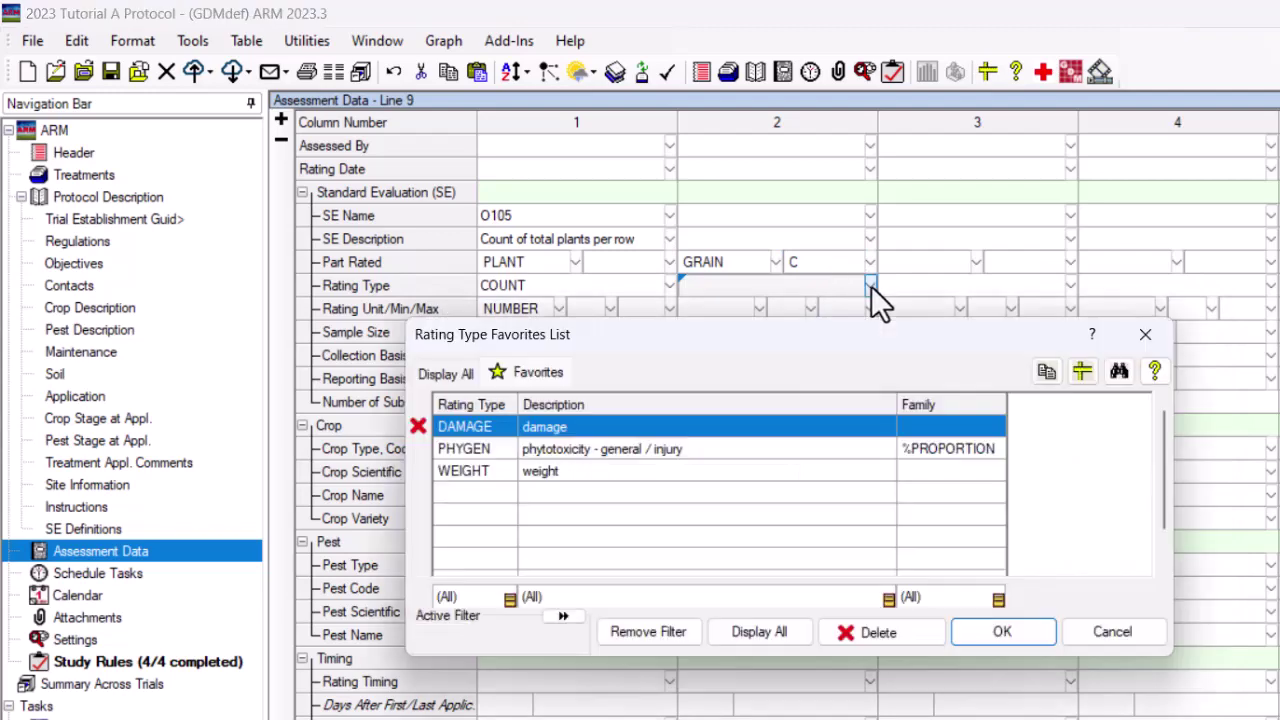
# Set column 2's Rating Type to WEIGHT and its Rating Unit to lb/plot
pyautogui.click(690, 471)
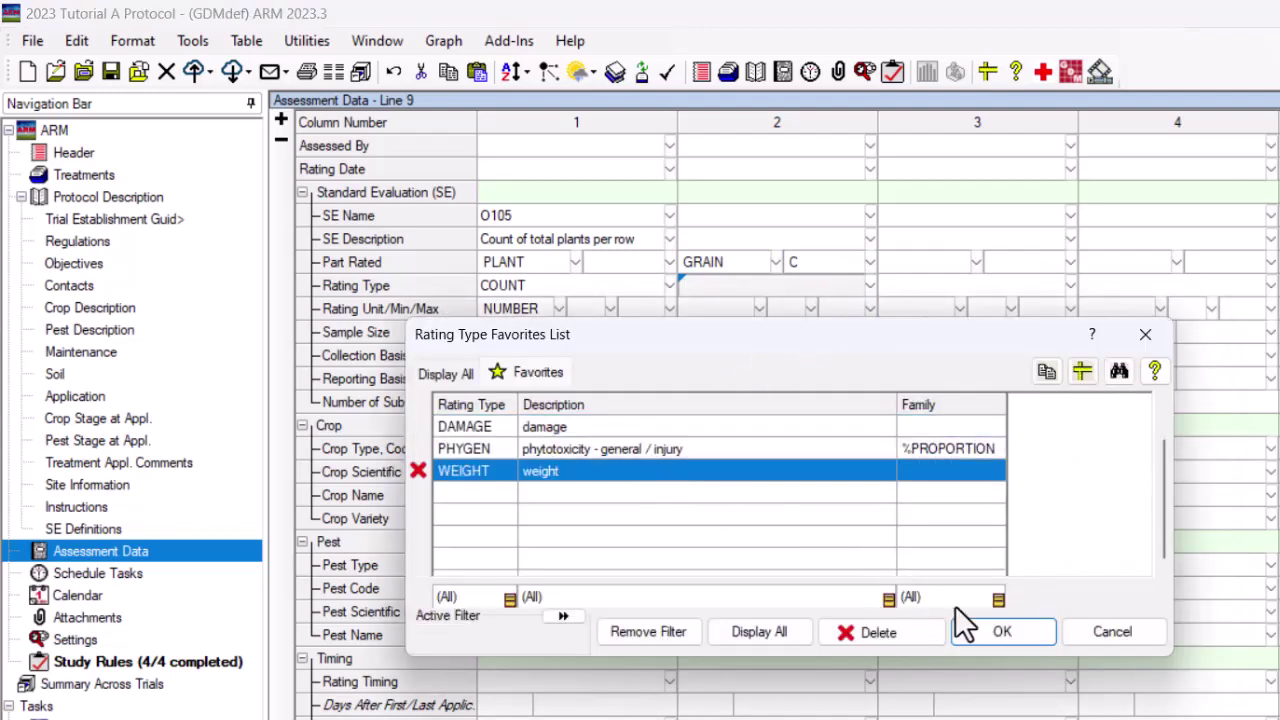
pyautogui.click(973, 628)
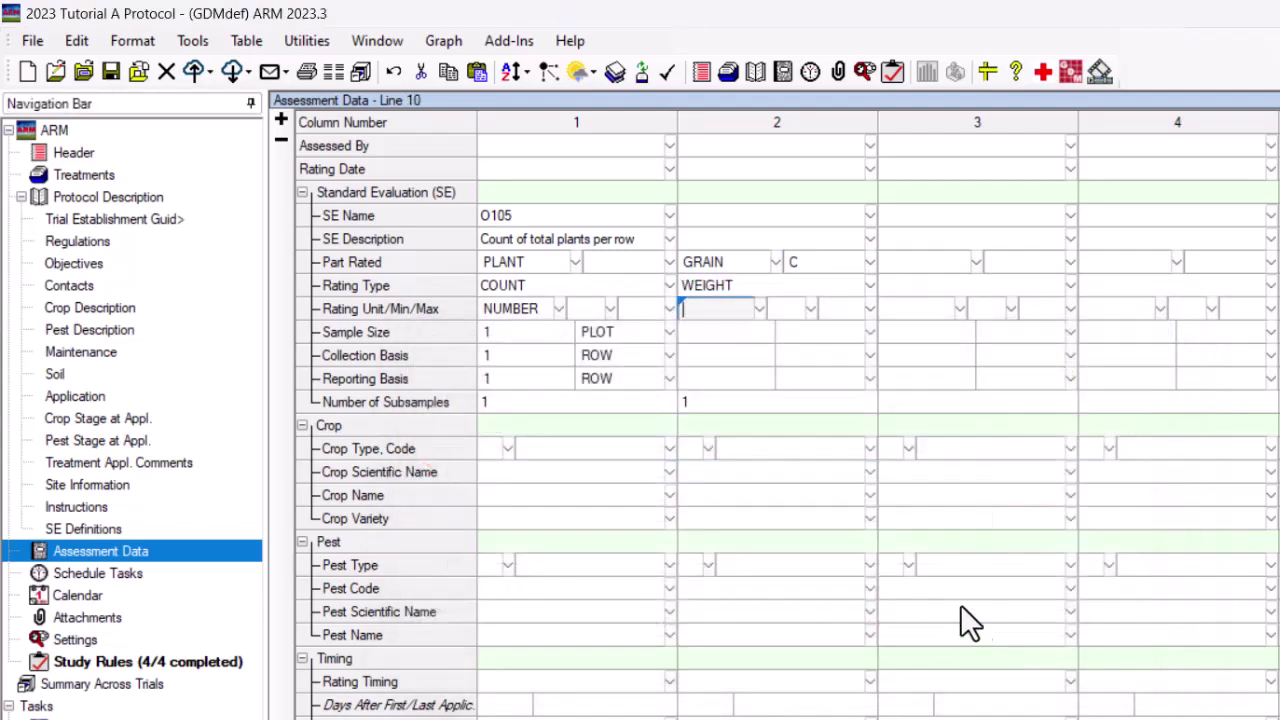
pyautogui.click(760, 308)
pyautogui.click(722, 468)
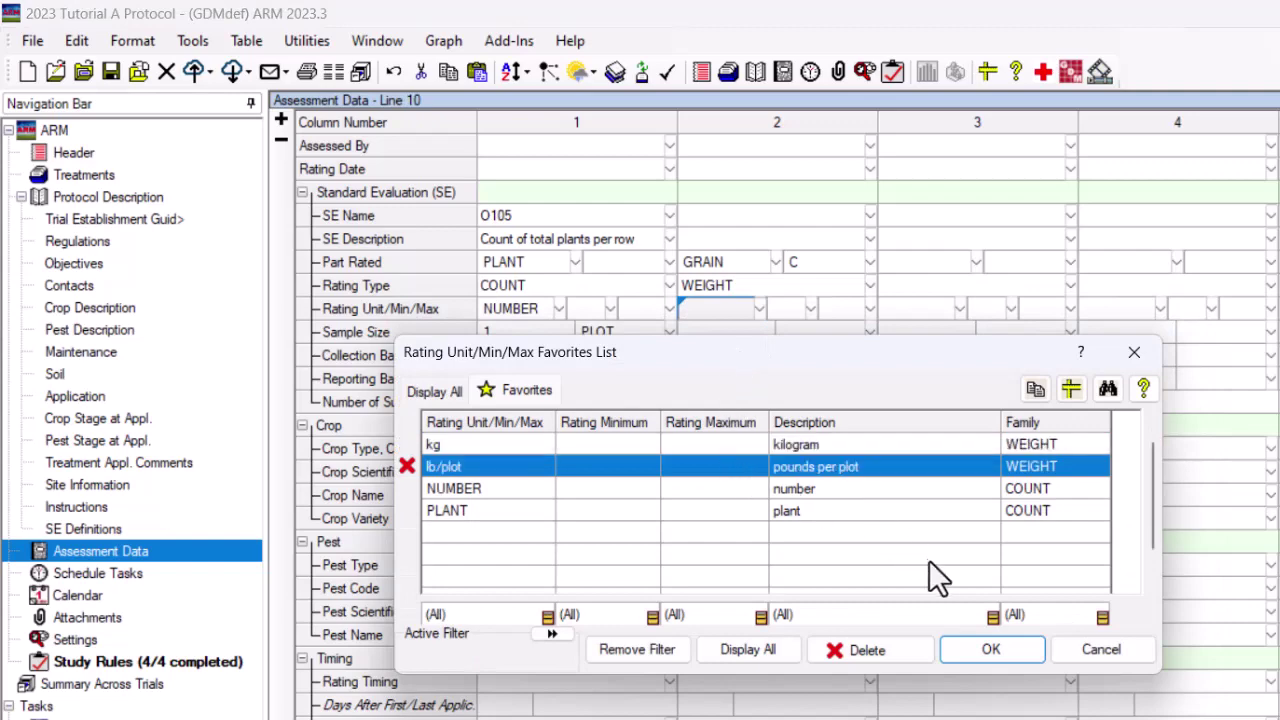
pyautogui.click(1014, 648)
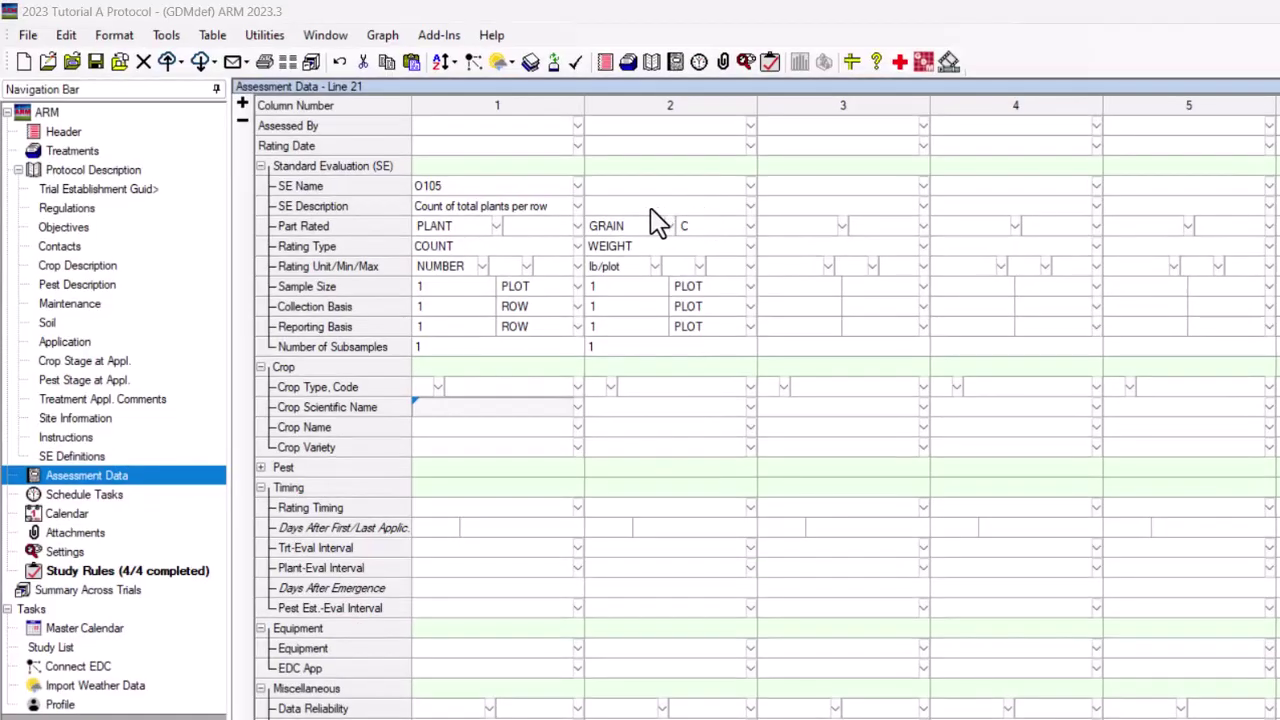
# Start an SE export of assessment column 1 with the study rules included in the export file
pyautogui.click(528, 195)
pyautogui.rightClick(528, 195)
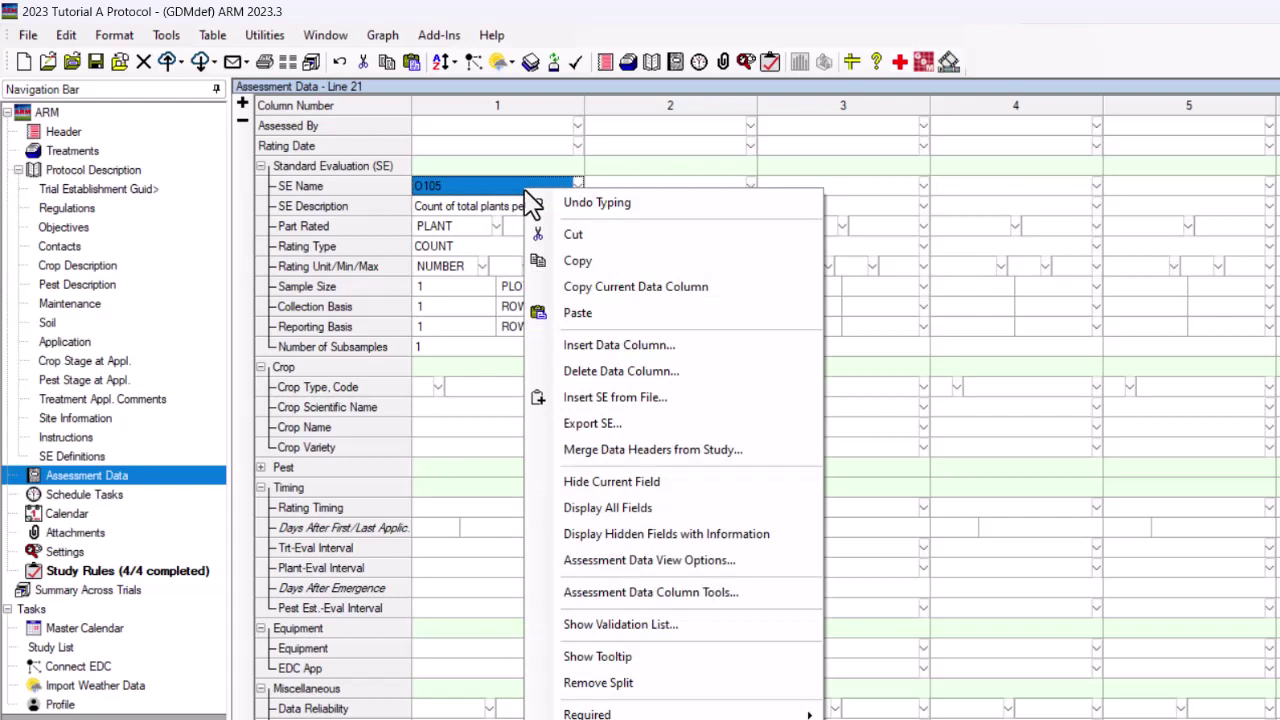
pyautogui.click(641, 435)
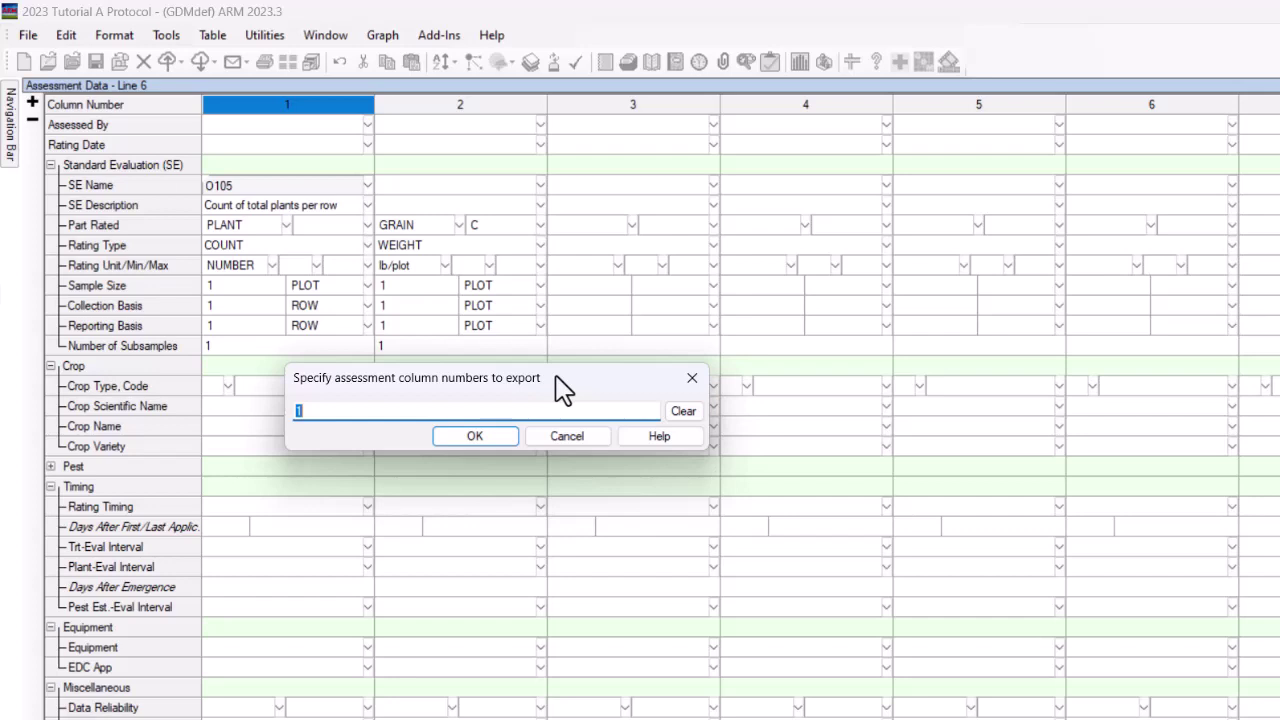
pyautogui.click(474, 436)
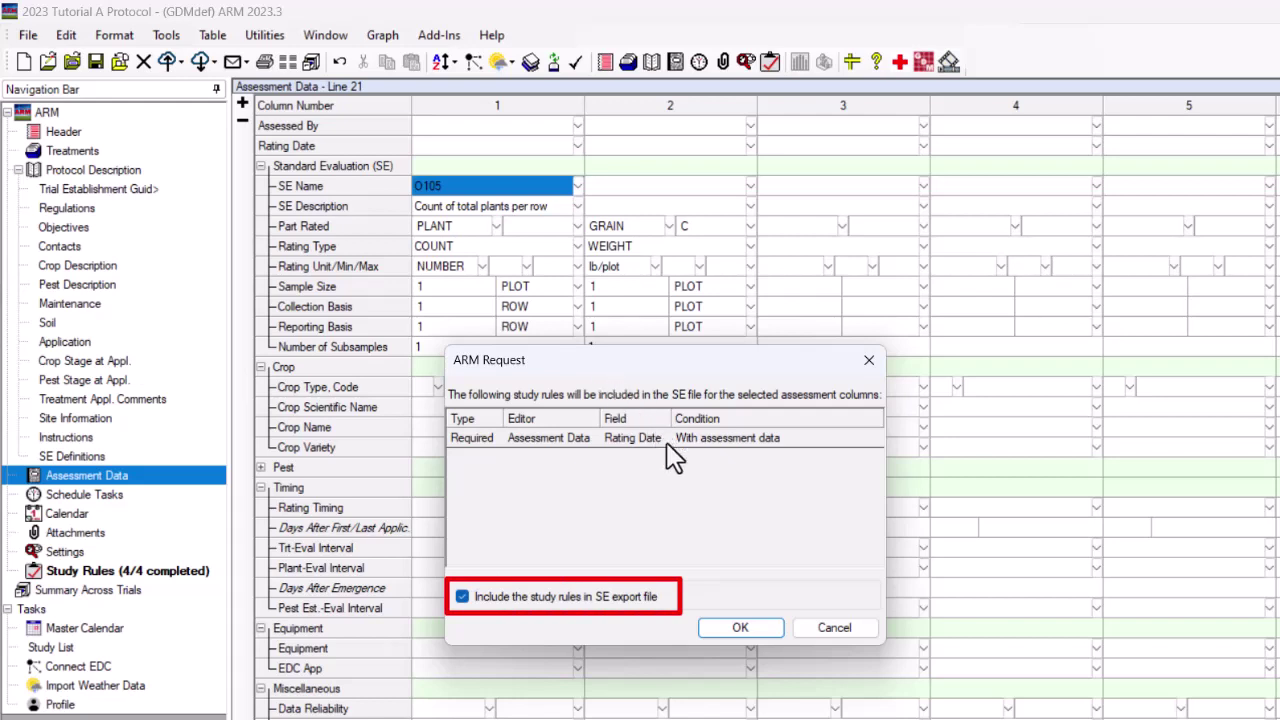
pyautogui.click(767, 630)
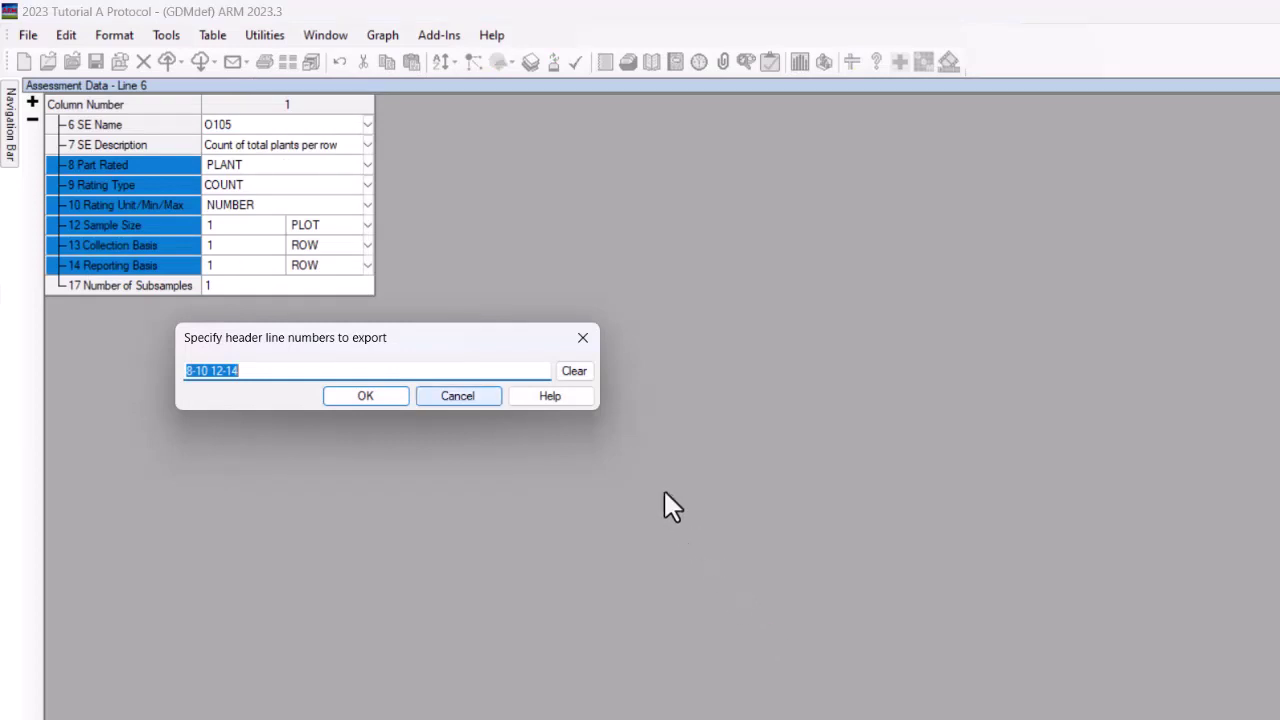
# Clear the header line selection and choose lines 8-10 and 12-14, Part Rated through Reporting Basis, for the export
pyautogui.click(574, 374)
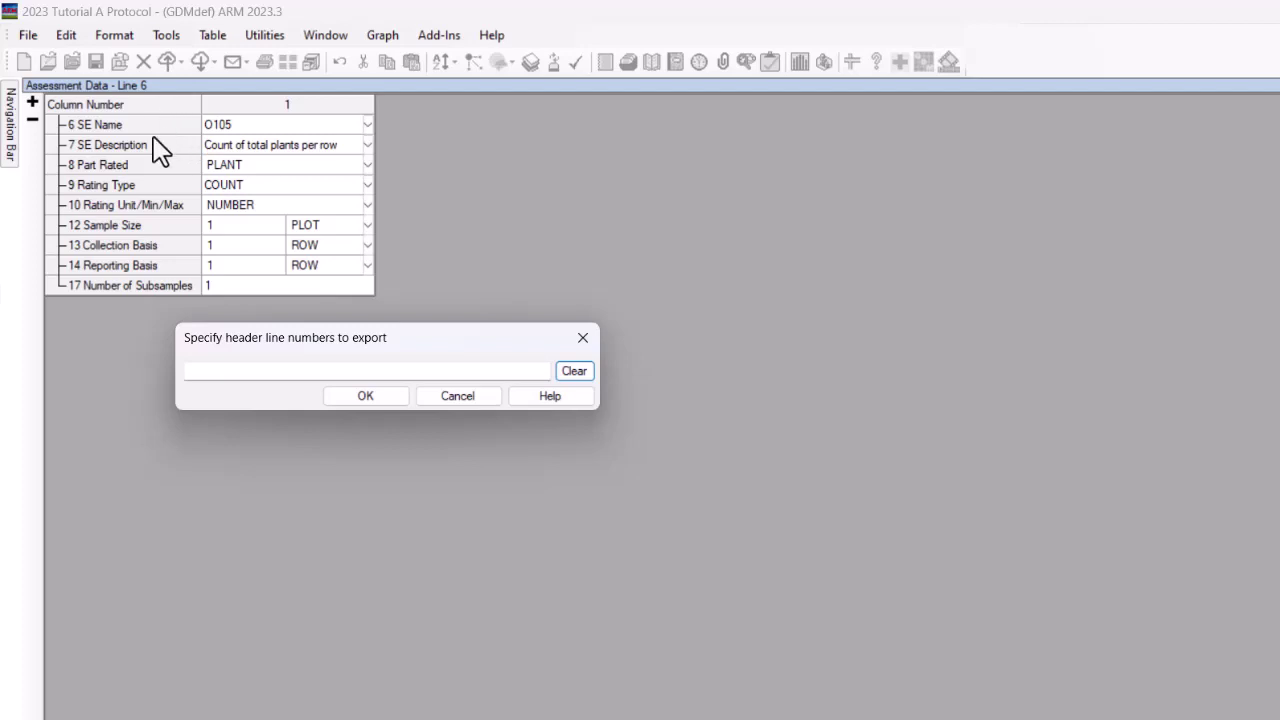
pyautogui.click(137, 168)
pyautogui.keyDown('ctrl'); pyautogui.click(138, 188); pyautogui.keyUp('ctrl')
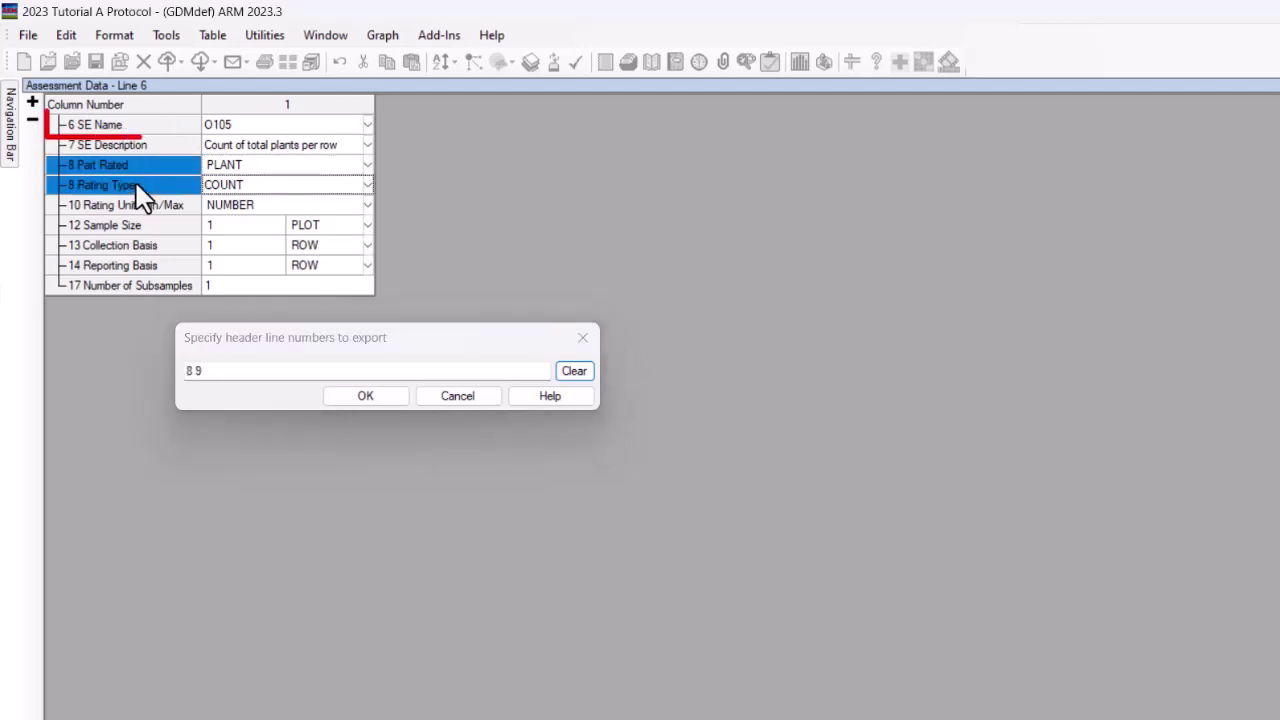
pyautogui.keyDown('ctrl'); pyautogui.click(143, 207); pyautogui.keyUp('ctrl')
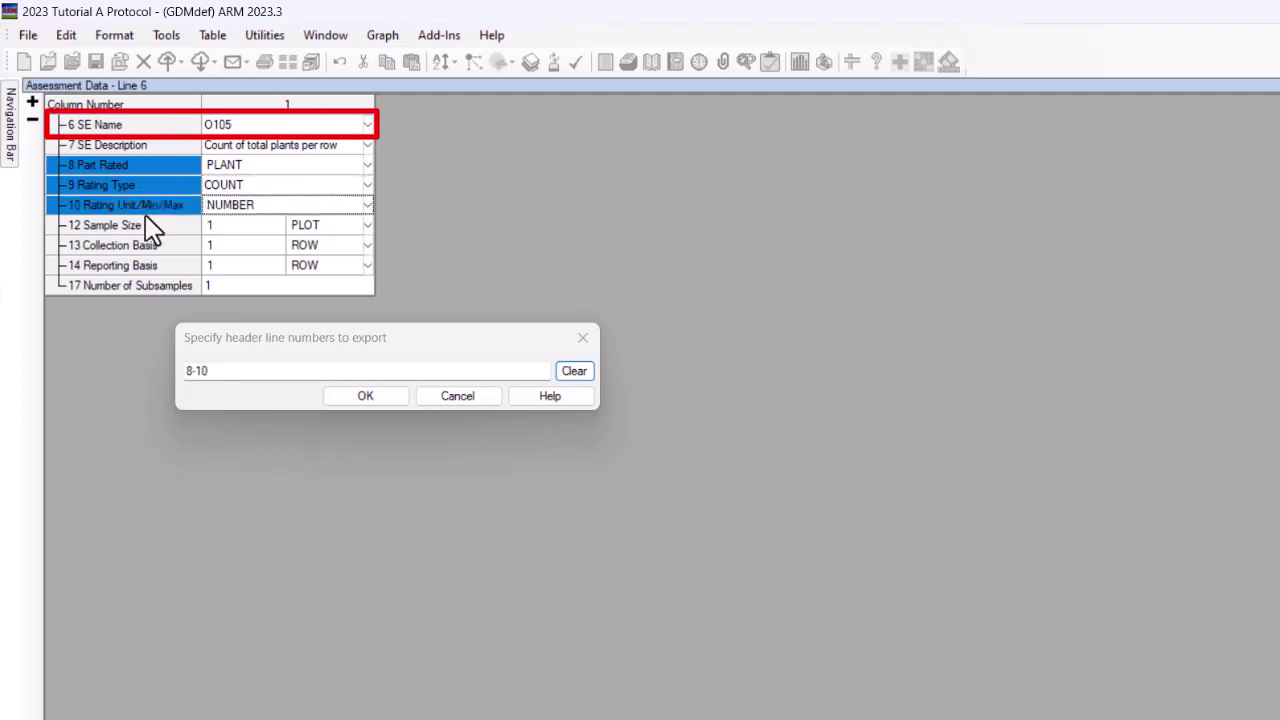
pyautogui.keyDown('ctrl'); pyautogui.click(148, 225); pyautogui.keyUp('ctrl')
pyautogui.keyDown('ctrl'); pyautogui.click(160, 246); pyautogui.keyUp('ctrl')
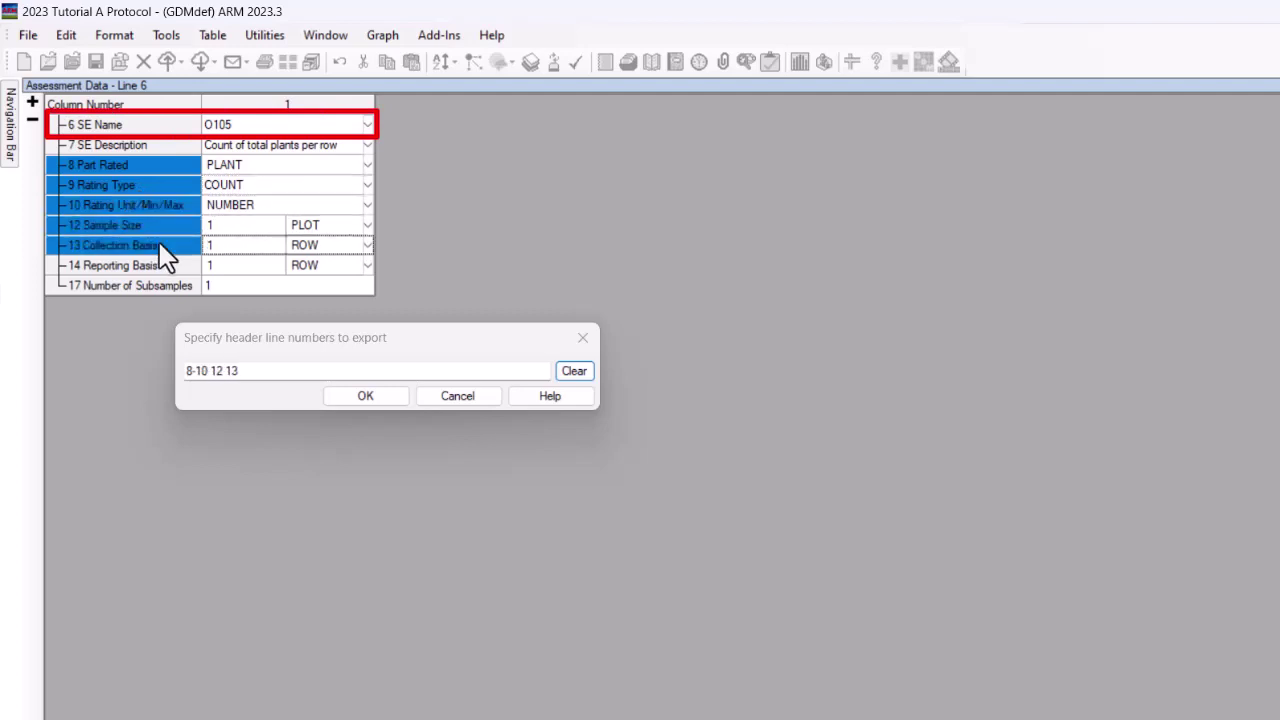
pyautogui.keyDown('ctrl'); pyautogui.click(164, 266); pyautogui.keyUp('ctrl')
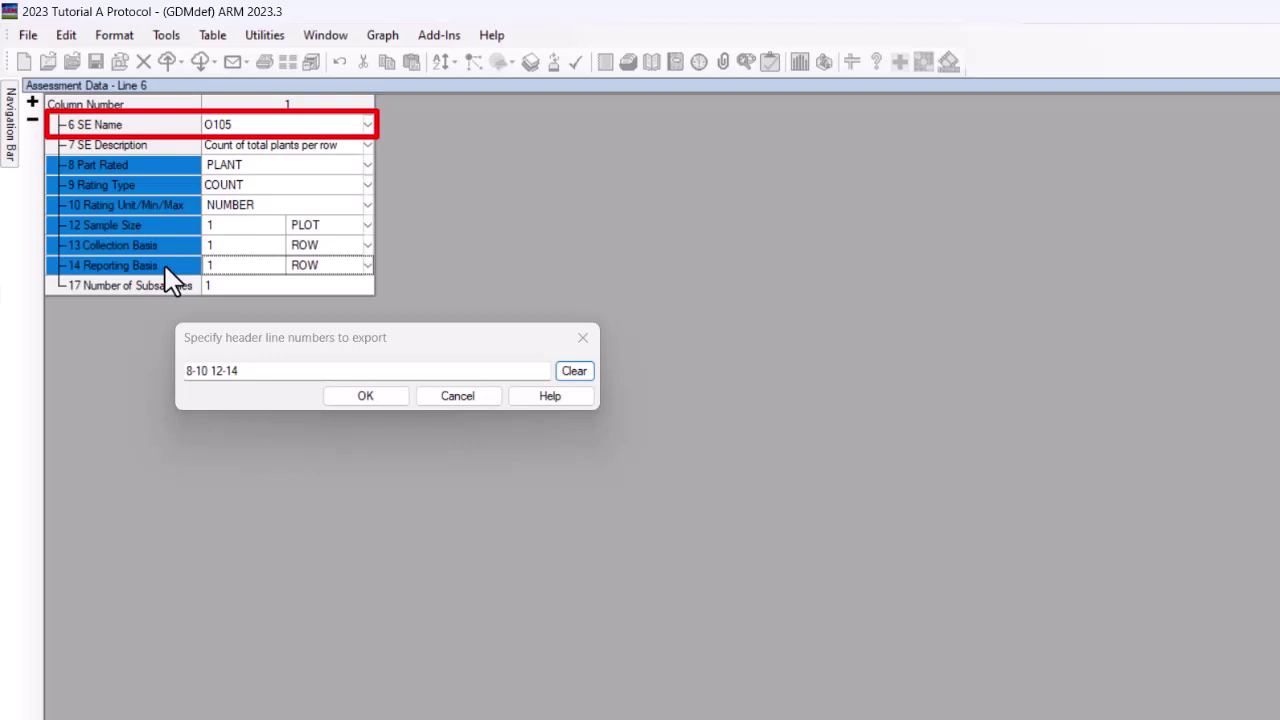
pyautogui.click(388, 403)
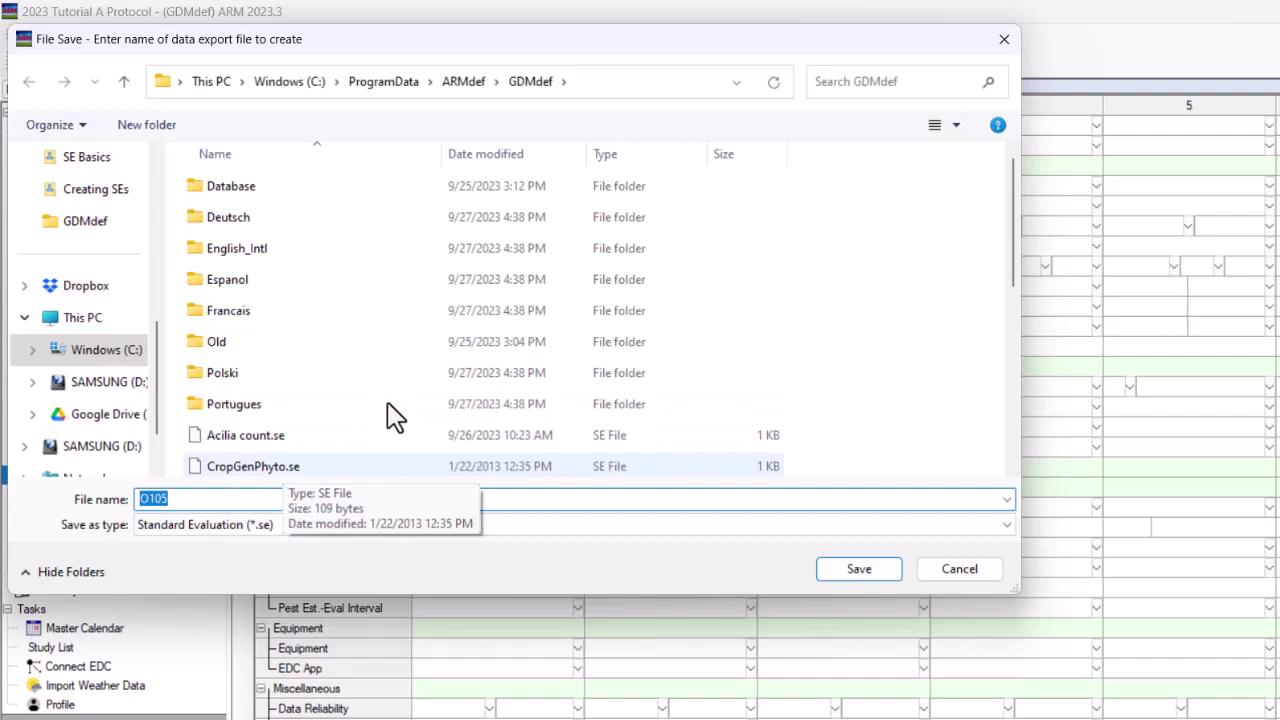
# Save the SE export file as "Plant Count" with the description "Count of total plants per row"
pyautogui.click(179, 499)
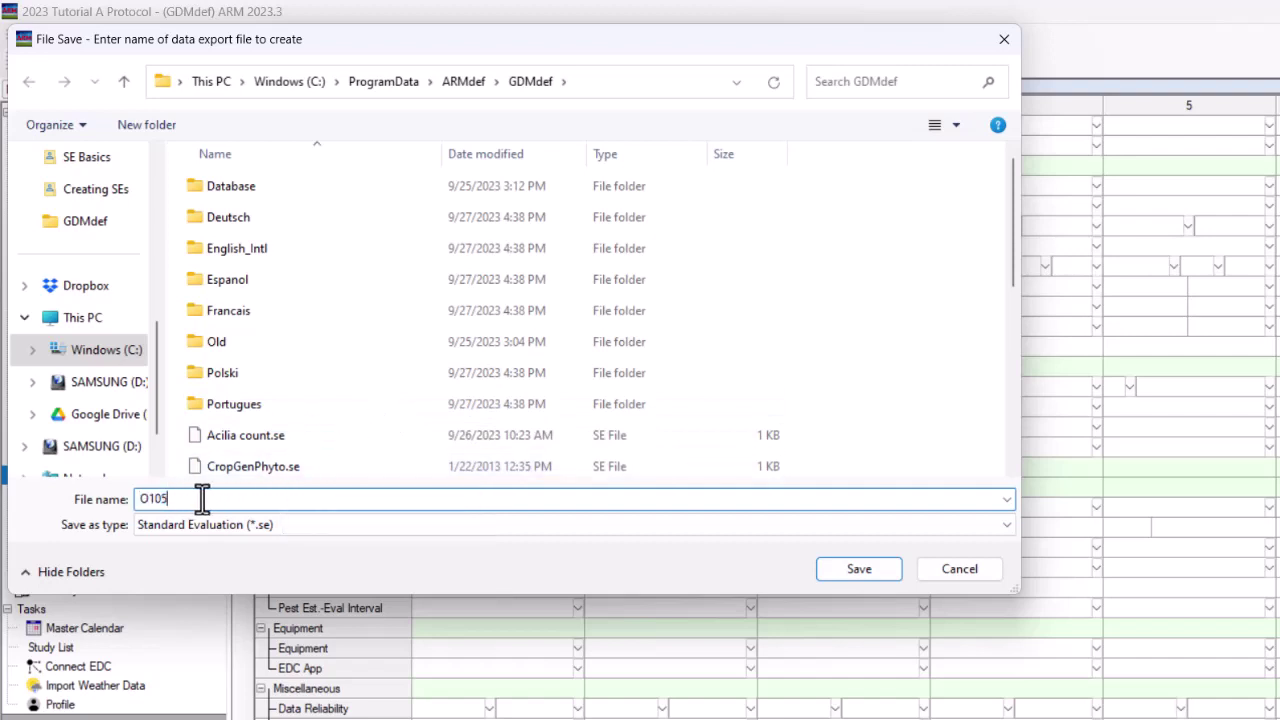
pyautogui.press('BackSpace')
pyautogui.press('BackSpace')
pyautogui.press('BackSpace')
pyautogui.press('BackSpace')
pyautogui.write('Plant Count')
pyautogui.click(850, 570)
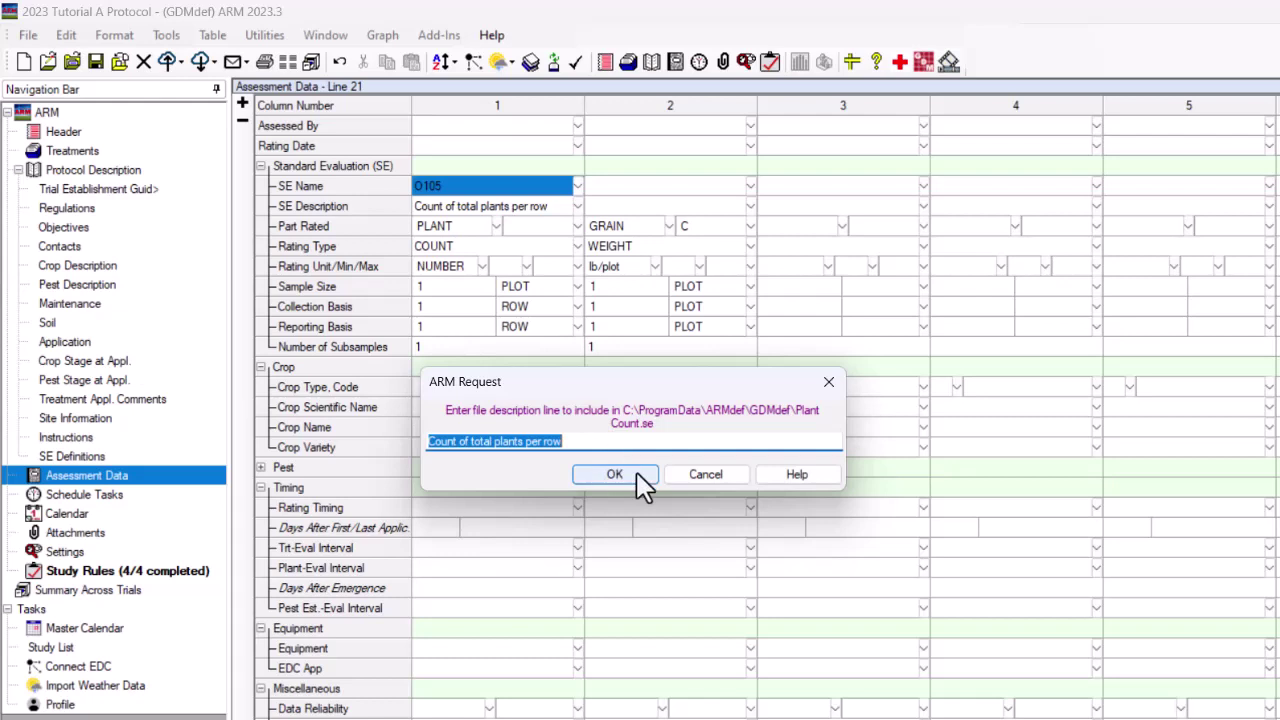
pyautogui.click(640, 477)
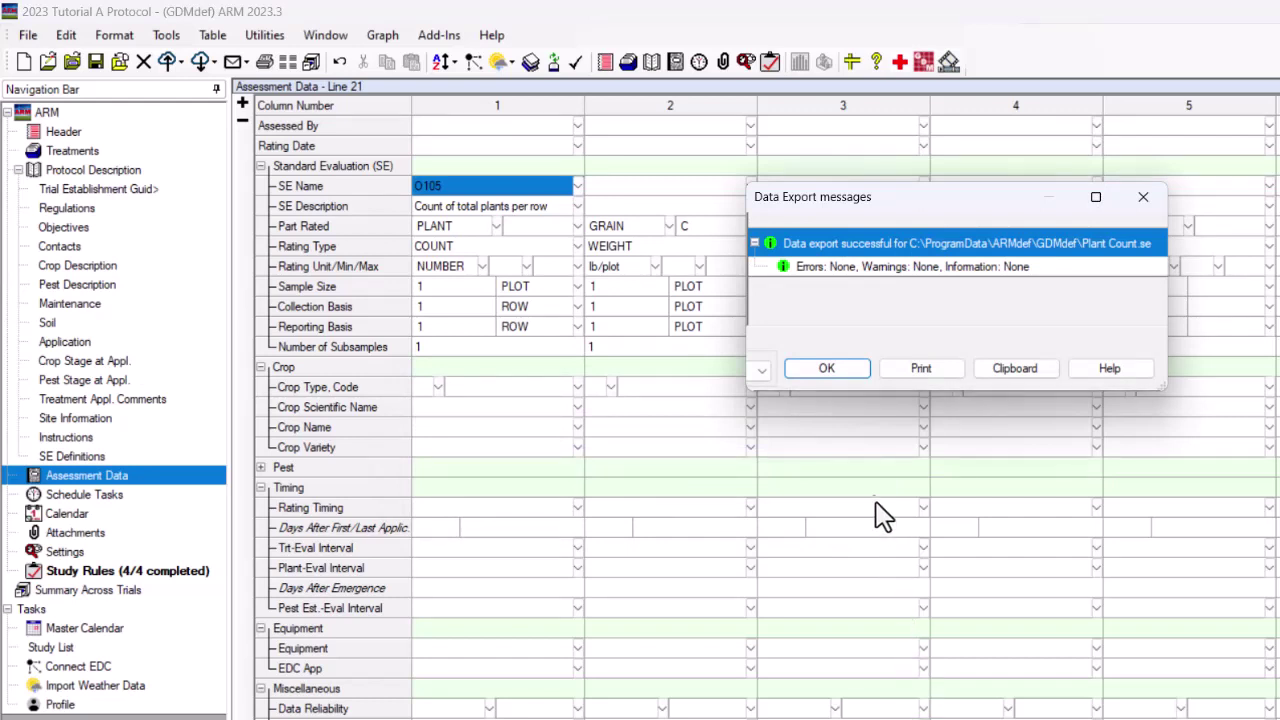
pyautogui.click(853, 374)
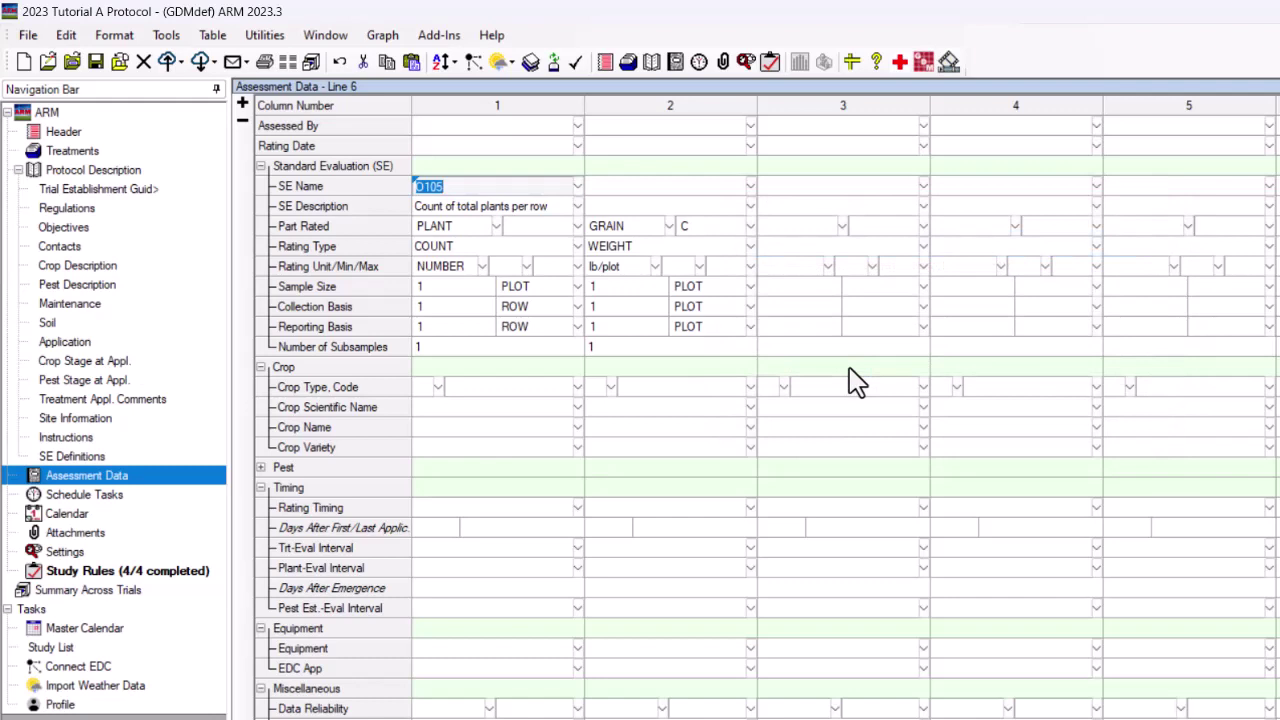
# Assign the SE name Plant Count to column 3 of the Assessment Data editor
pyautogui.click(923, 188)
pyautogui.click(923, 187)
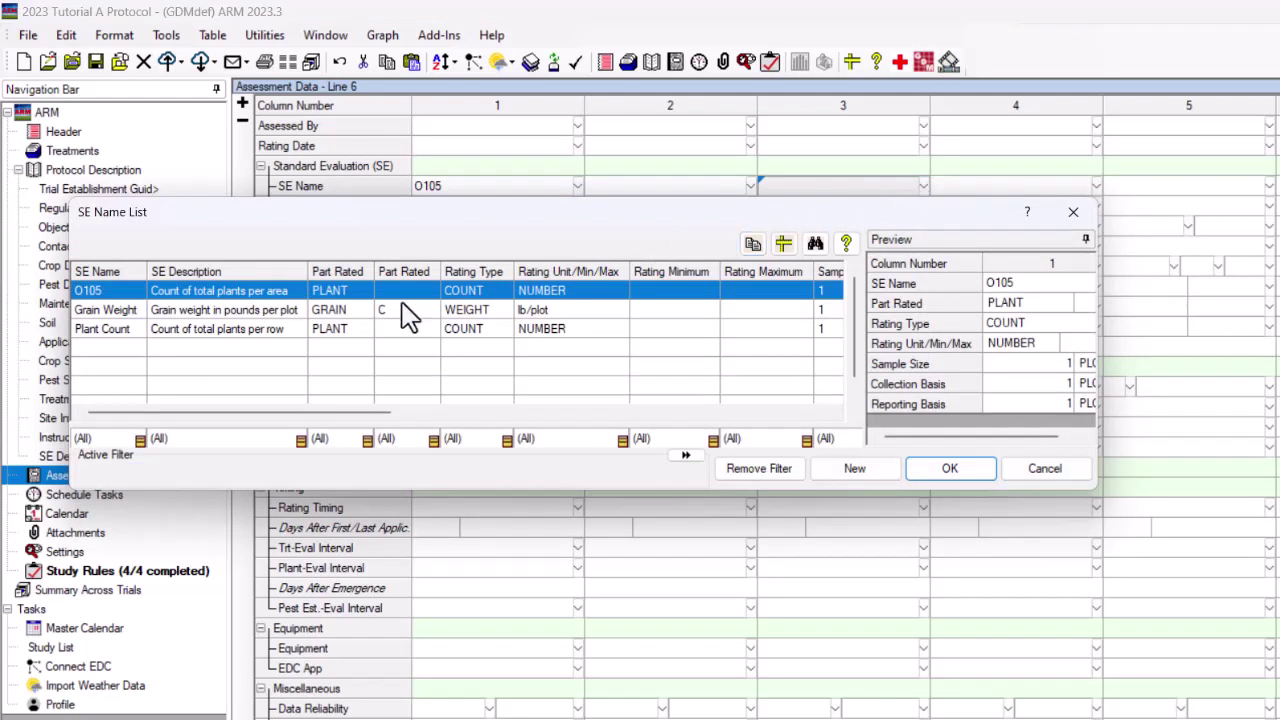
pyautogui.click(282, 340)
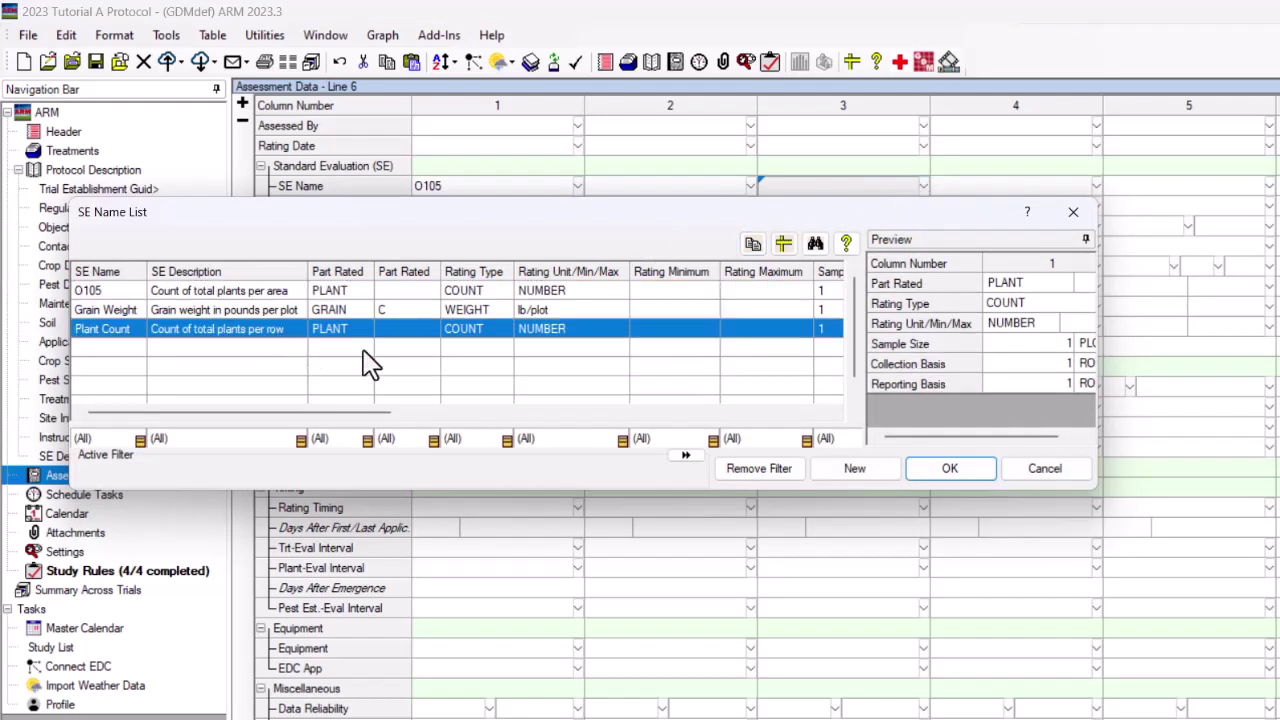
pyautogui.click(930, 486)
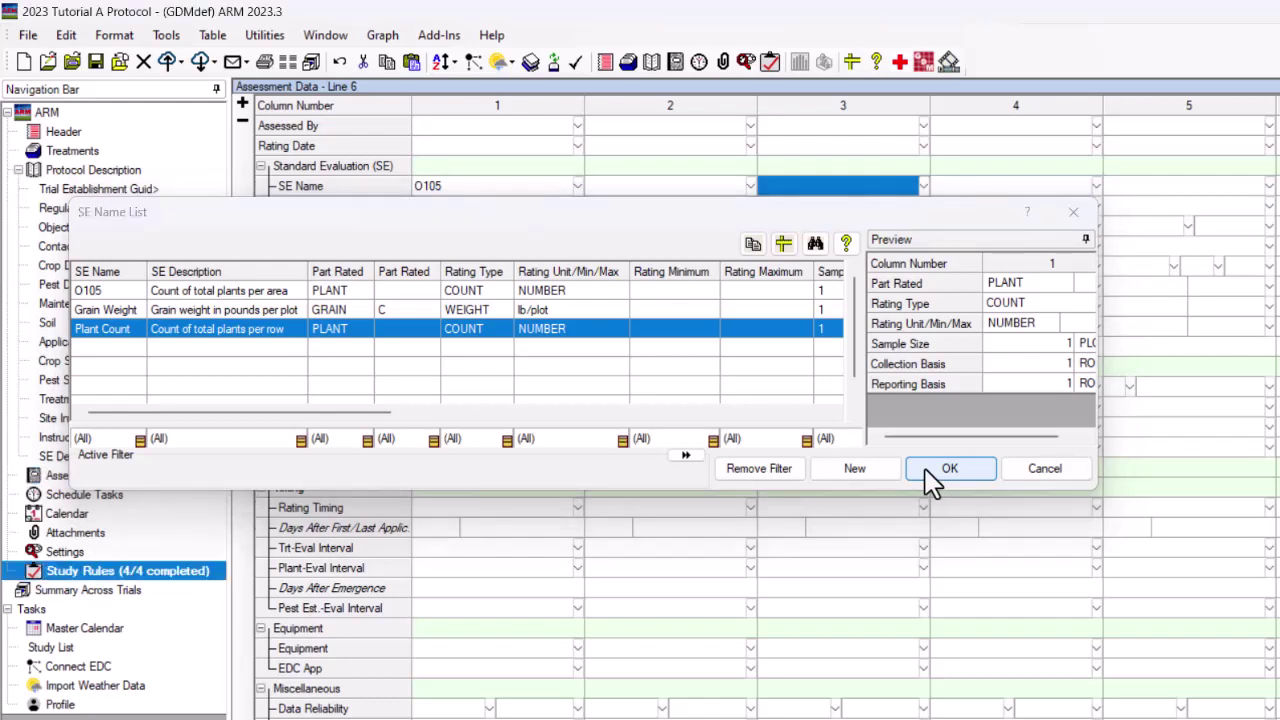
pyautogui.click(948, 468)
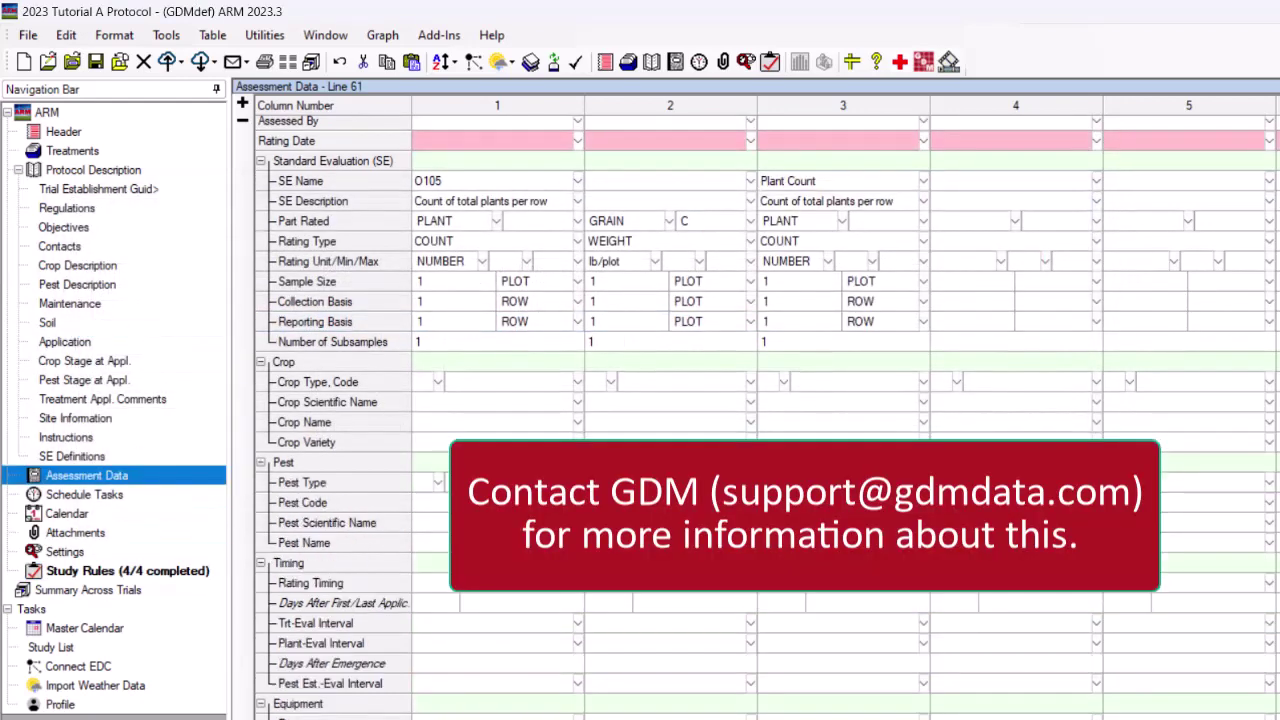